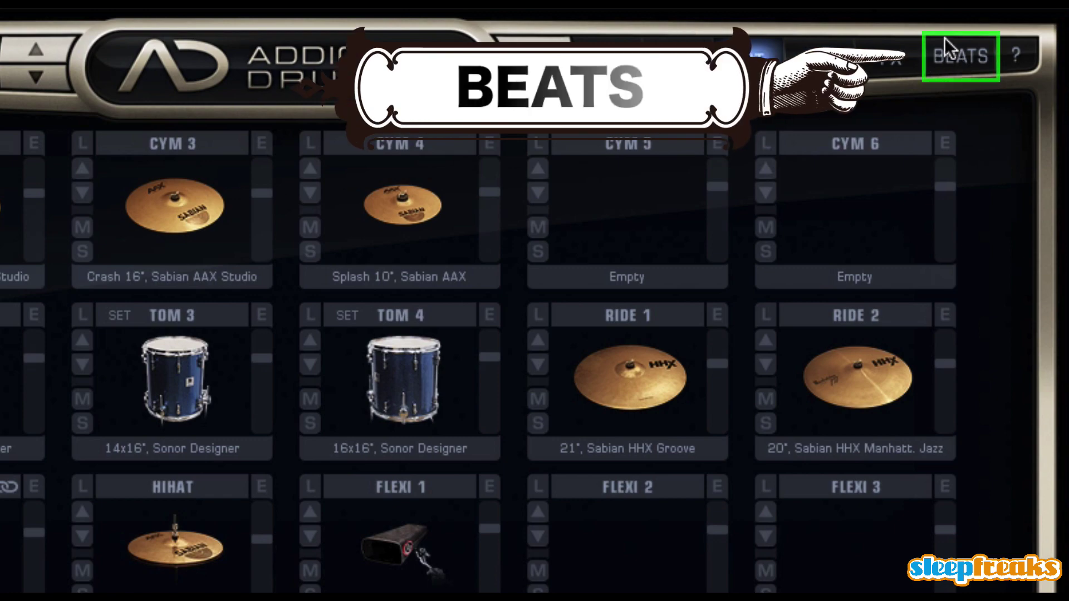
# - Open the Beats page and look through the full list of beats
pyautogui.click(975, 66)
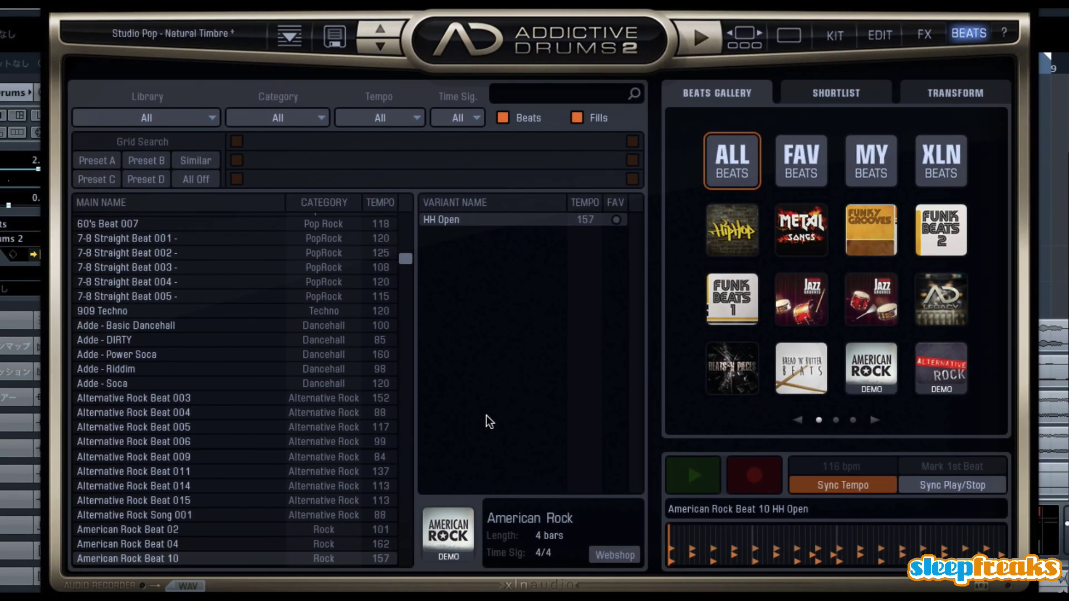
pyautogui.scroll(10, 312, 422)
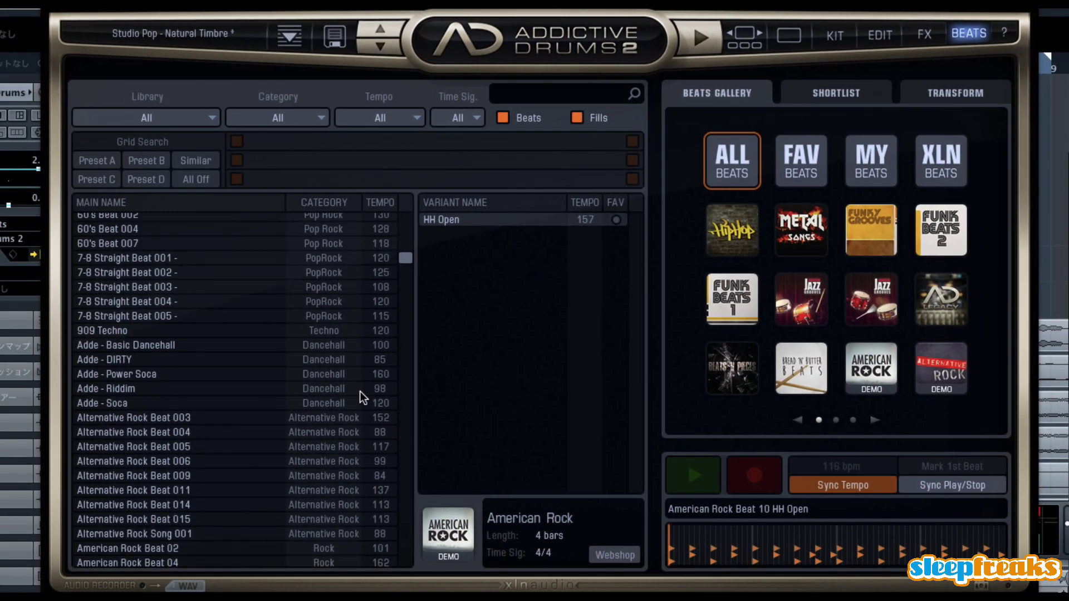
pyautogui.scroll(5, 360, 392)
pyautogui.scroll(-15, 359, 392)
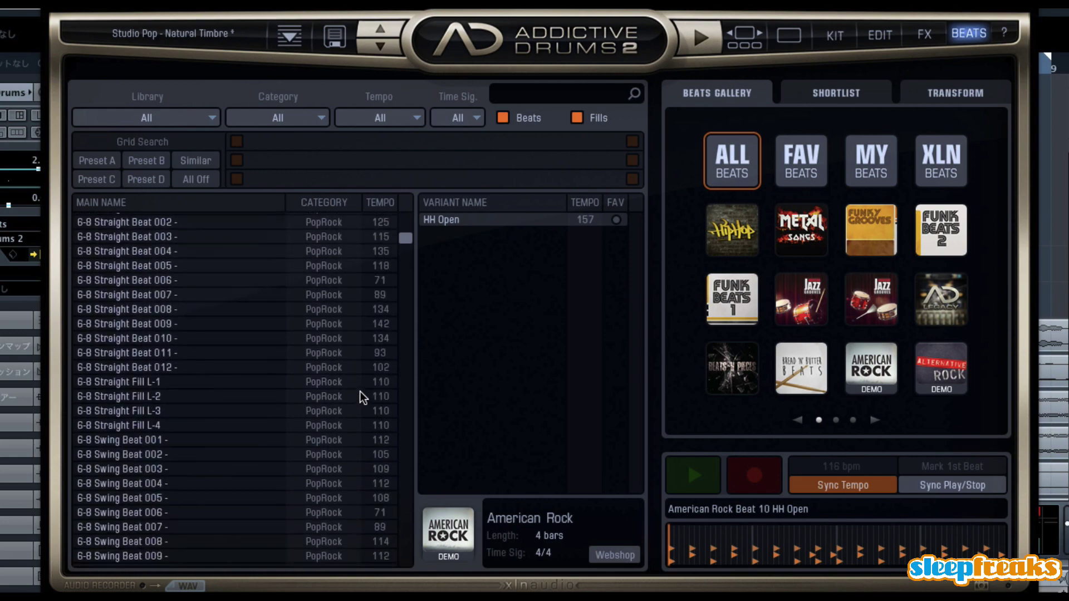
pyautogui.scroll(-15, 359, 392)
pyautogui.scroll(12, 360, 392)
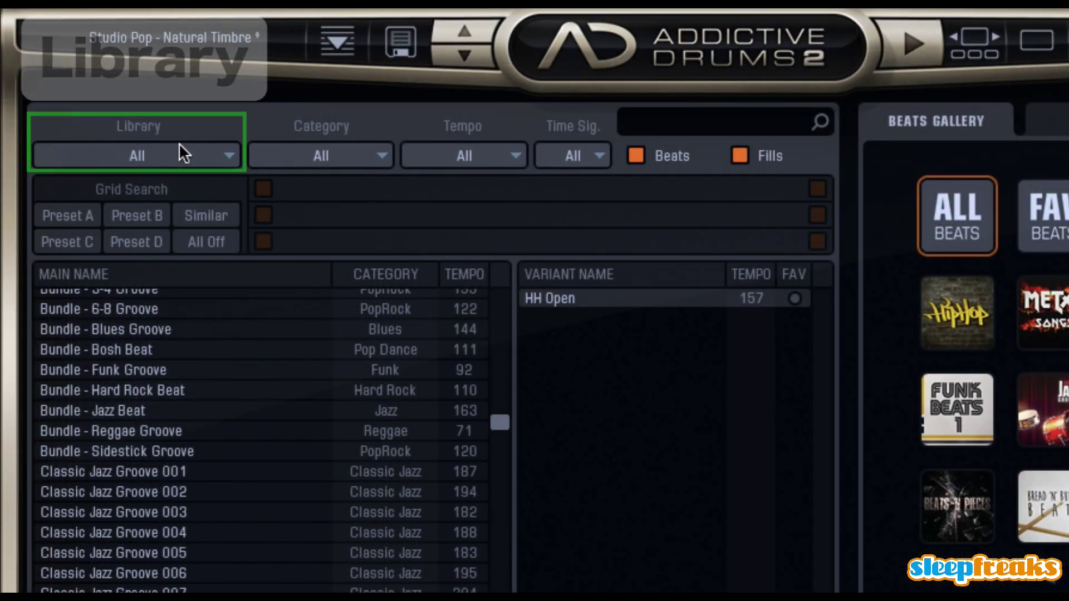
# - Look through the available beat libraries and restrict the list to the Hip Hop library
pyautogui.click(177, 146)
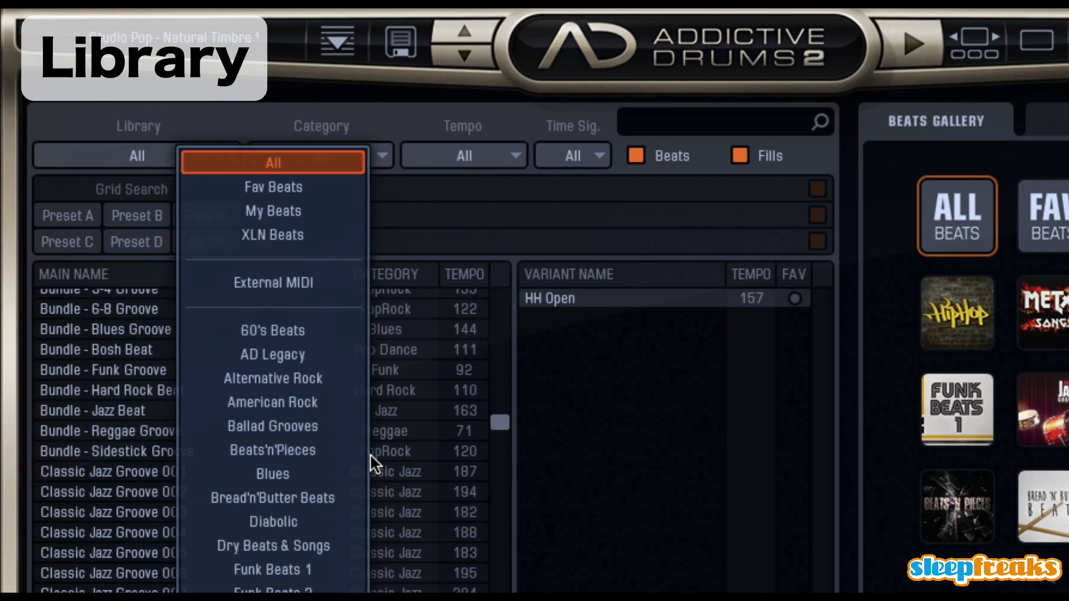
pyautogui.scroll(-5, 348, 374)
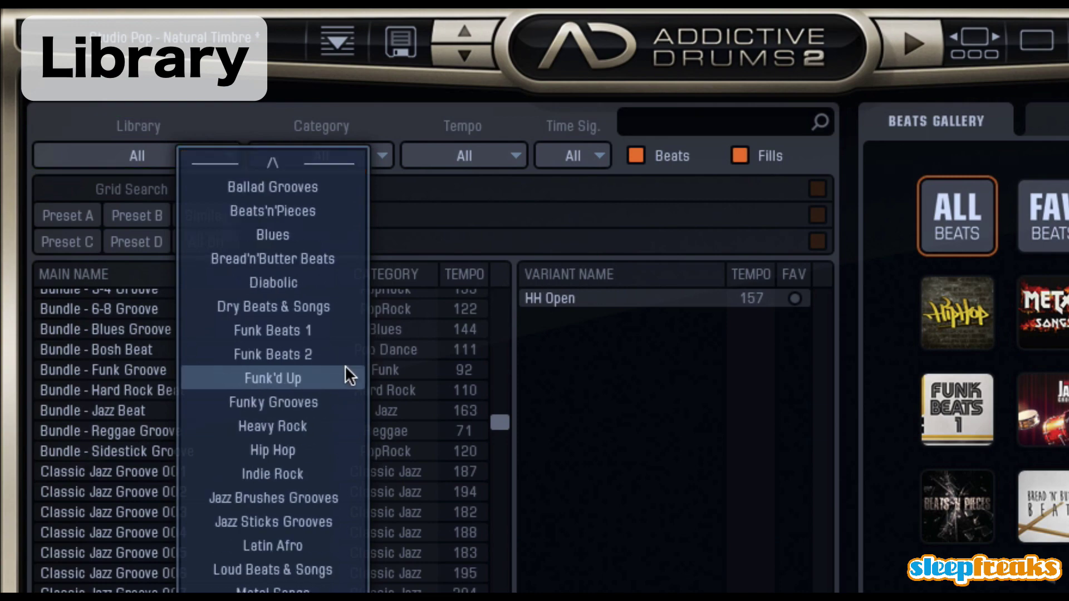
pyautogui.scroll(3, 345, 365)
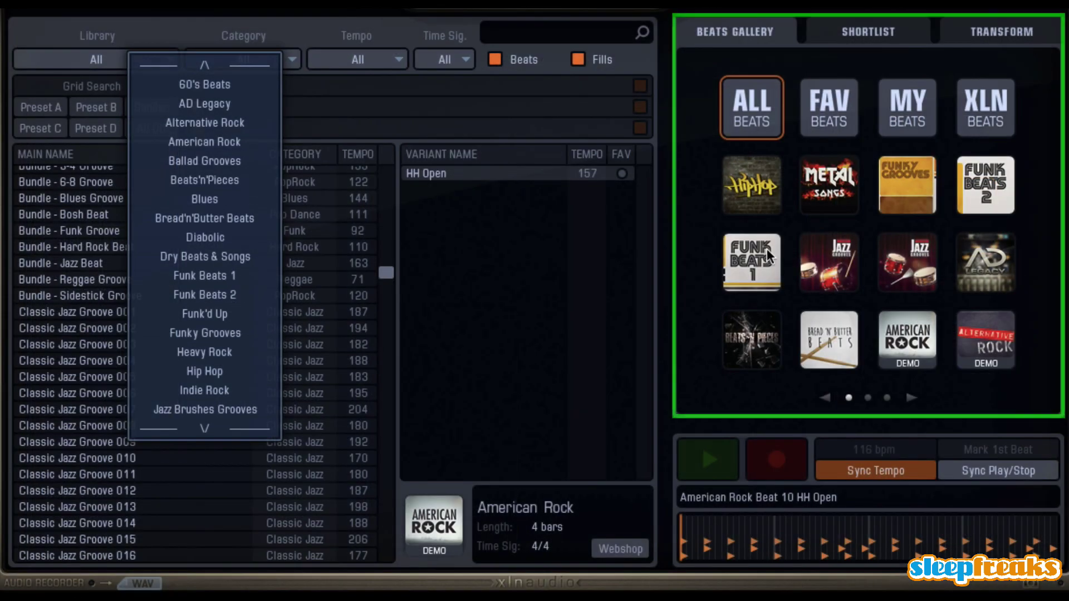
pyautogui.click(763, 177)
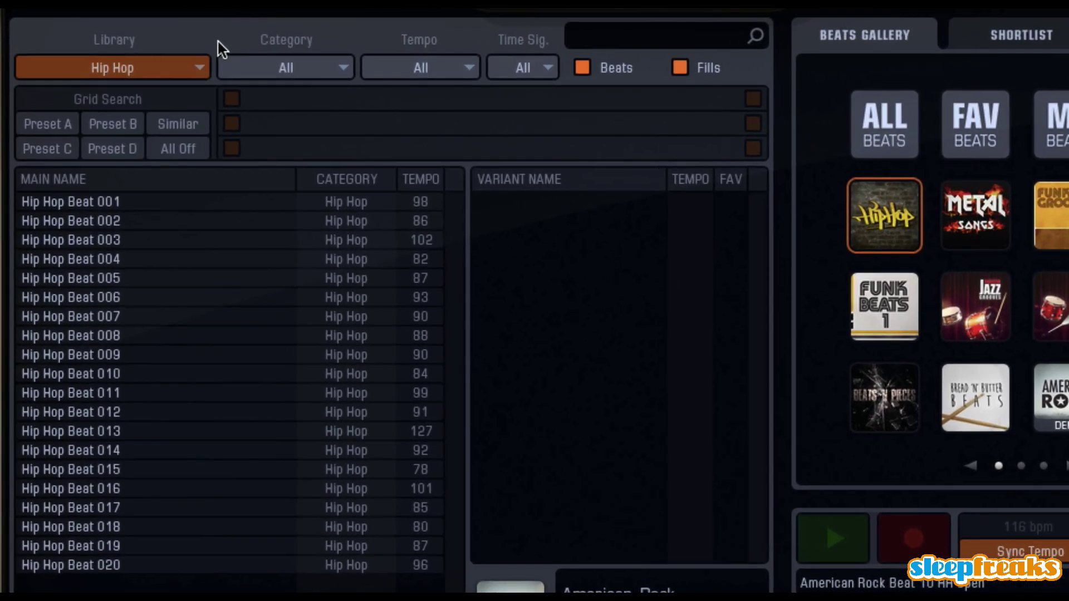
# - Reset the library filter to All
pyautogui.click(168, 59)
pyautogui.scroll(3, 201, 81)
pyautogui.scroll(2, 273, 103)
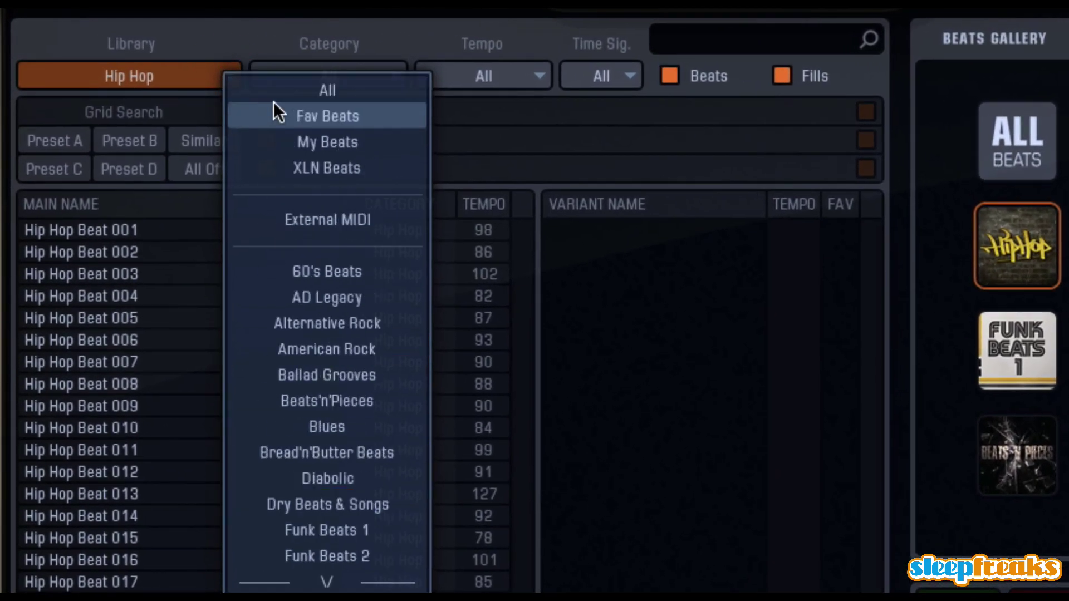
pyautogui.click(282, 86)
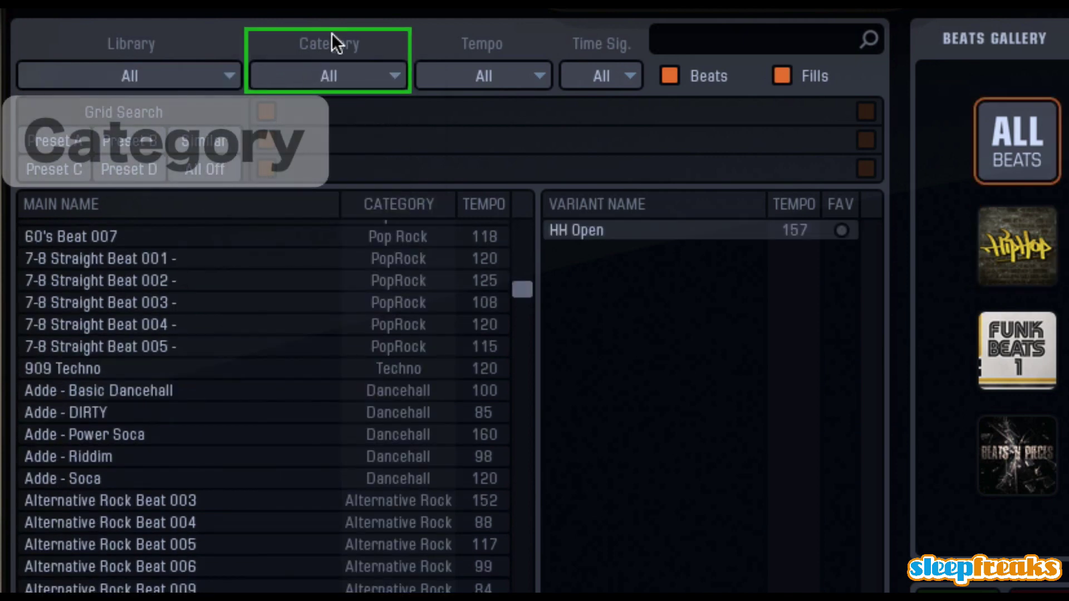
# - Filter the beats to the PopRock category and look through the matching list
pyautogui.click(360, 83)
pyautogui.scroll(-5, 414, 182)
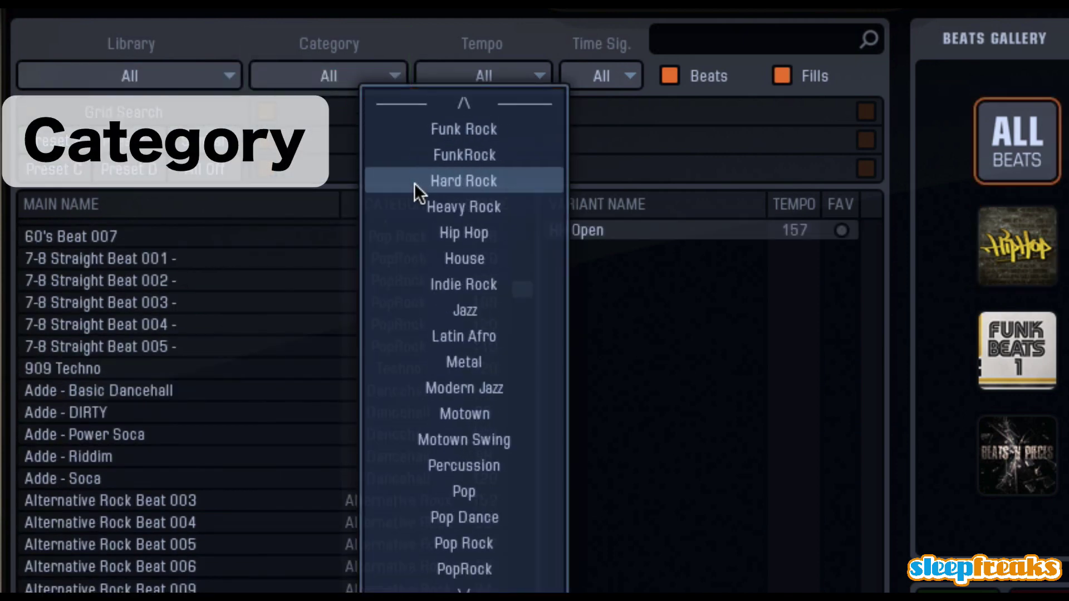
pyautogui.scroll(2, 415, 182)
pyautogui.scroll(-4, 442, 249)
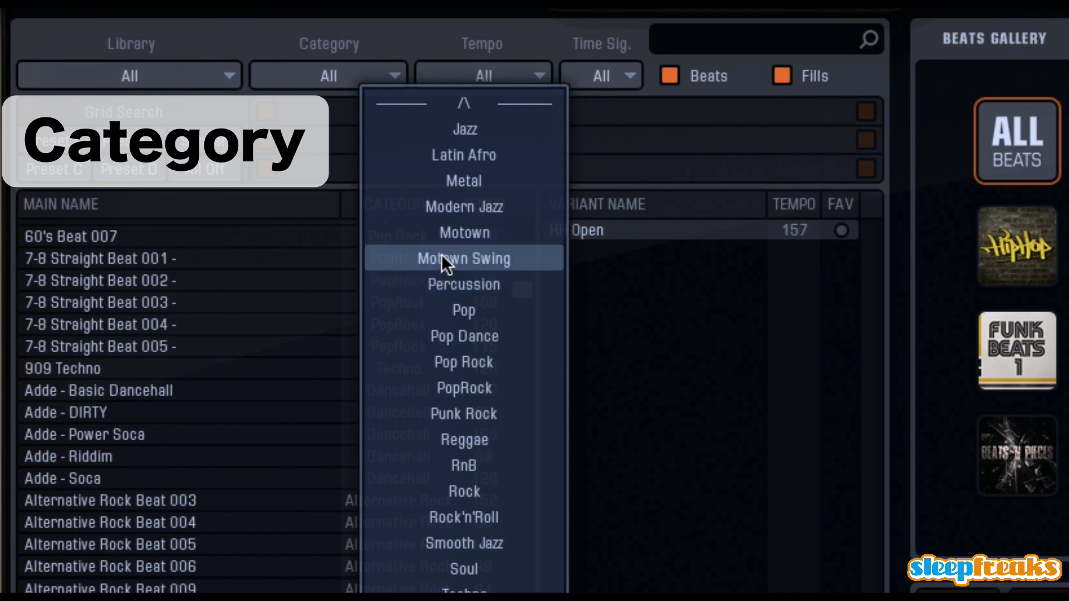
pyautogui.scroll(8, 461, 237)
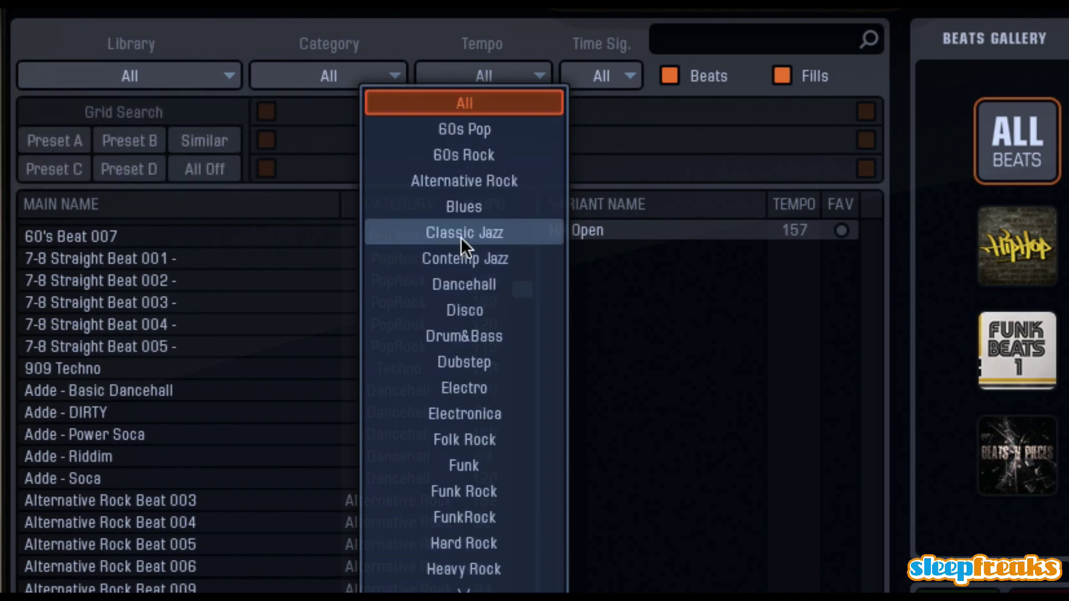
pyautogui.scroll(-8, 463, 208)
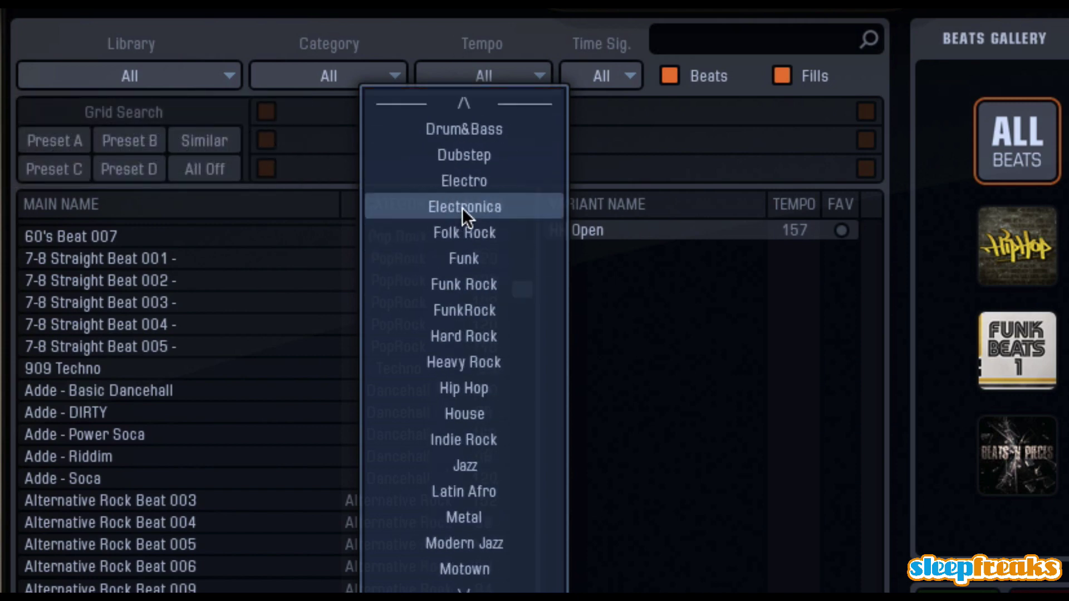
pyautogui.click(477, 389)
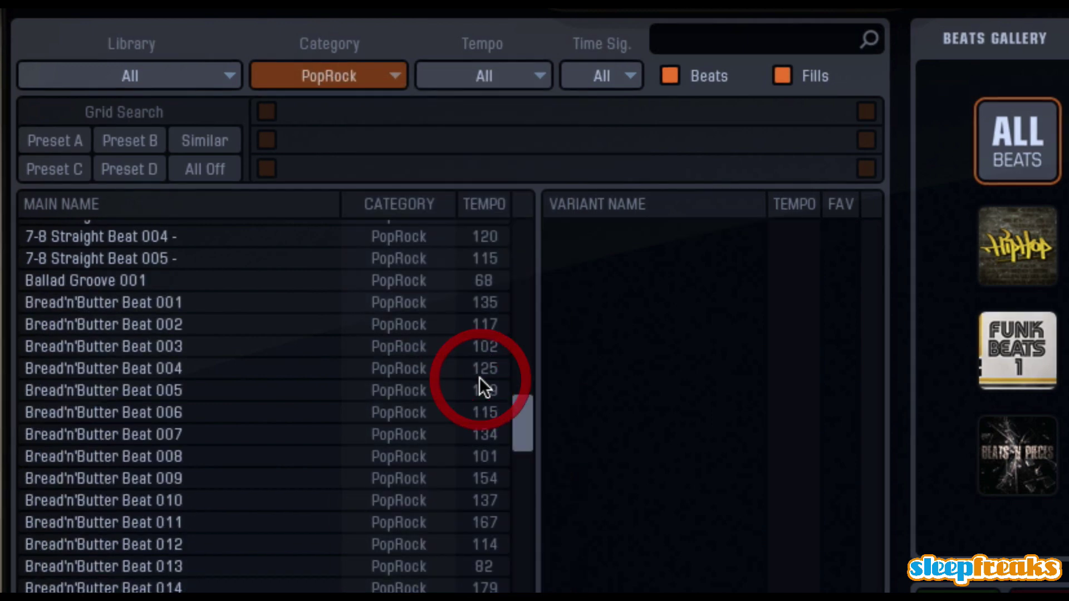
pyautogui.scroll(-10, 440, 349)
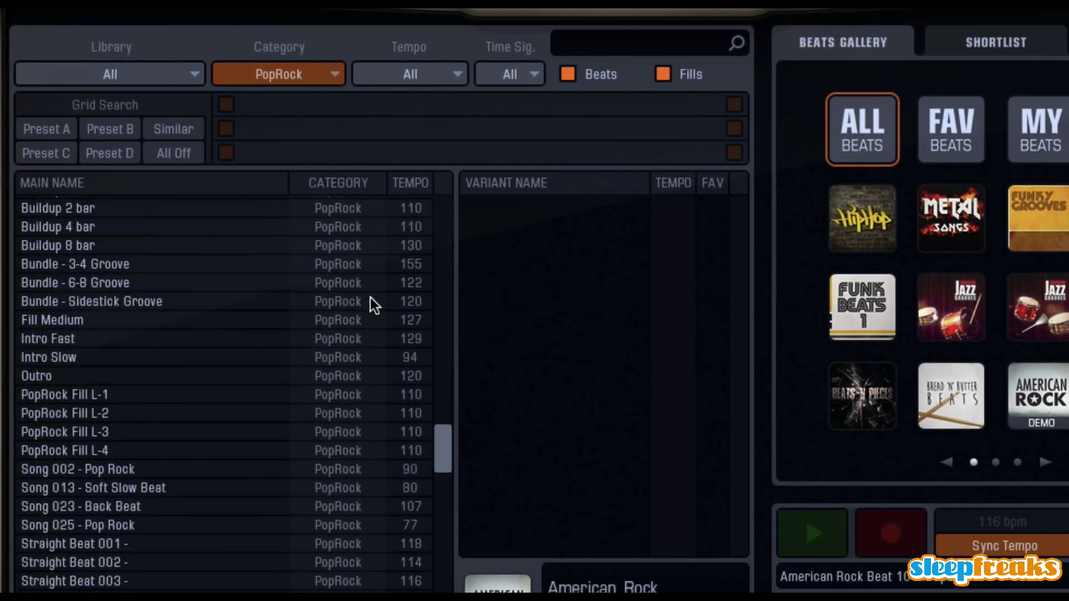
pyautogui.scroll(10, 370, 300)
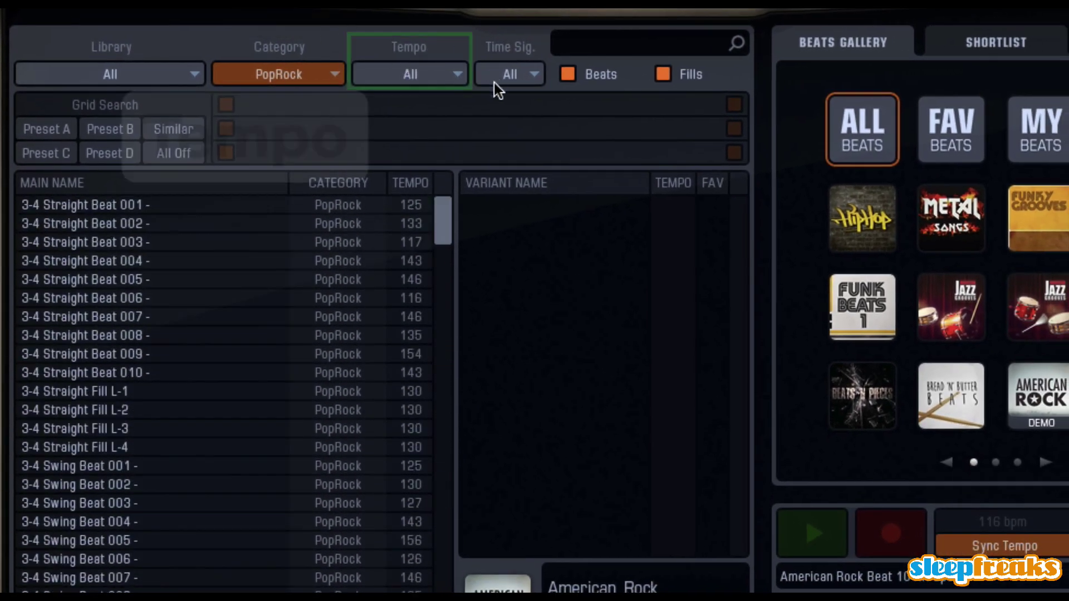
# - Narrow the PopRock beats to a tempo of Host +/-10 bpm and a 4/4 time signature
pyautogui.click(415, 74)
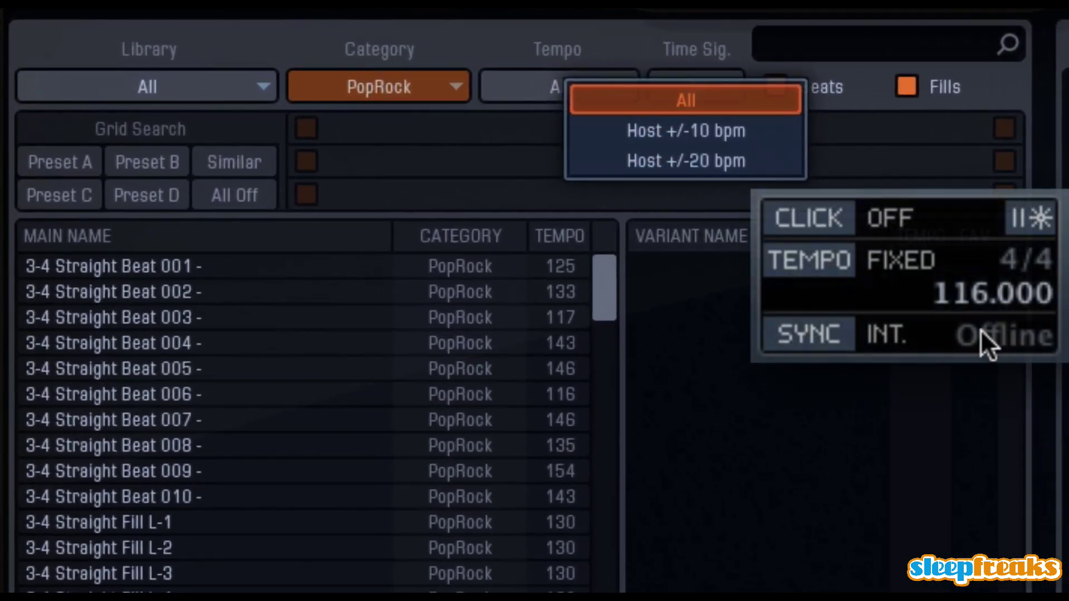
pyautogui.click(786, 136)
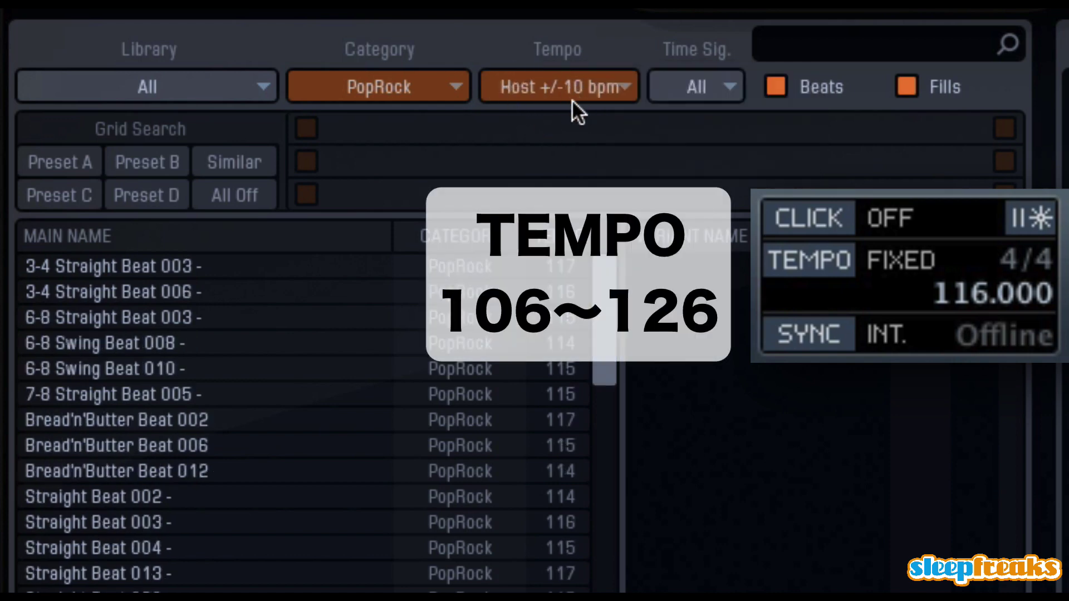
pyautogui.scroll(-1, 534, 311)
pyautogui.scroll(-15, 303, 423)
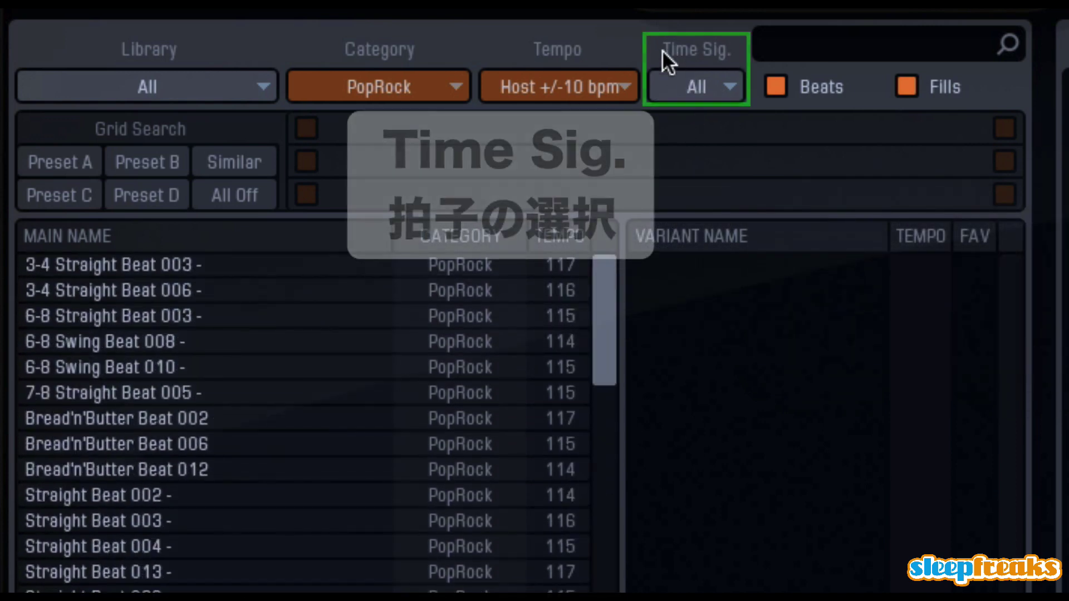
pyautogui.click(721, 94)
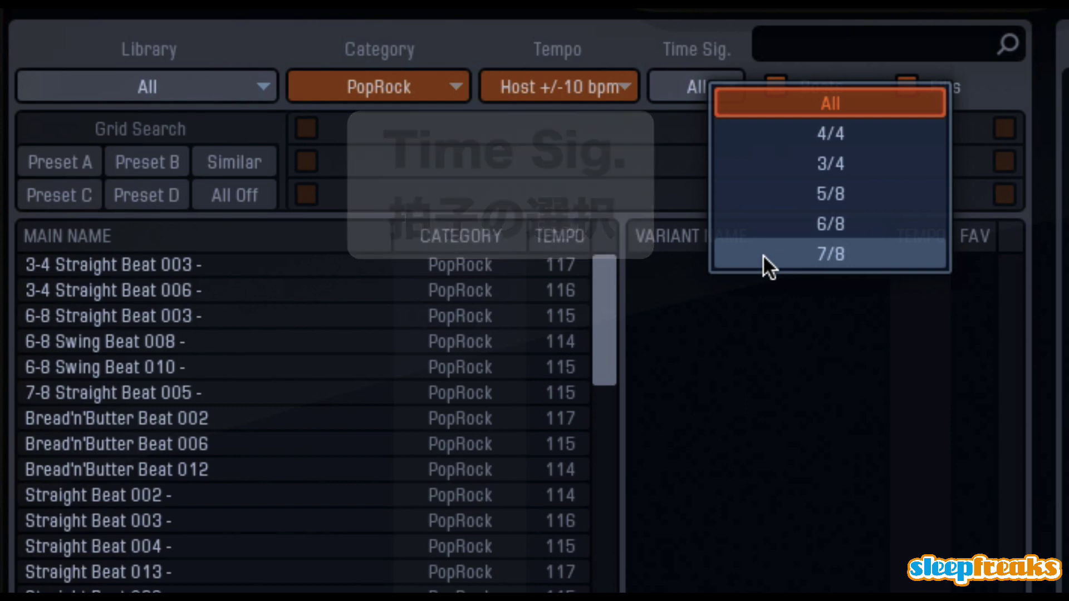
pyautogui.click(830, 133)
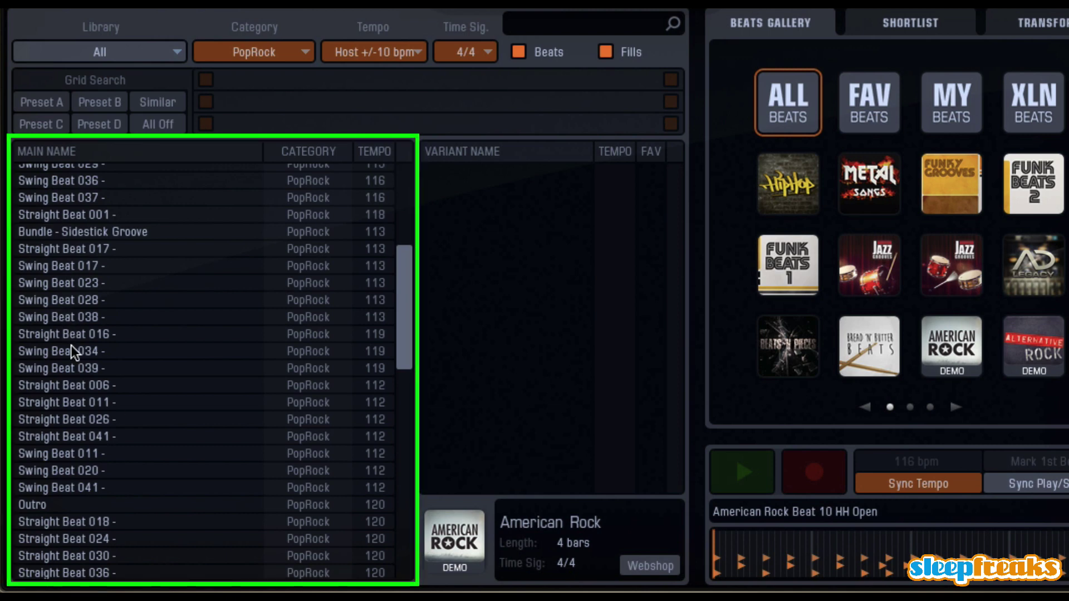
# - Select Swing Beat 034 and look through its list of variants
pyautogui.click(72, 349)
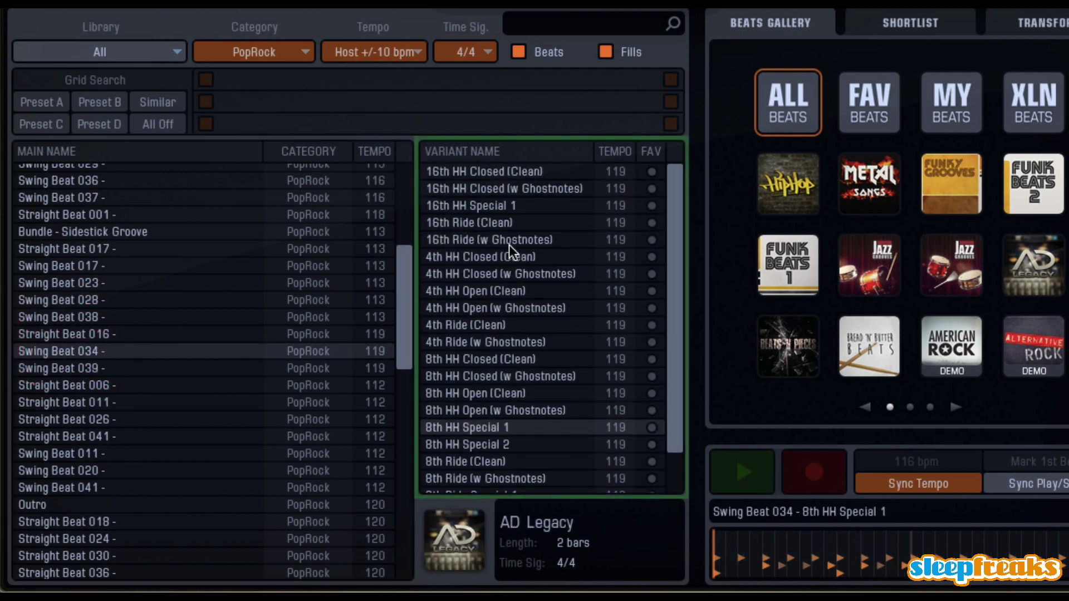
pyautogui.scroll(-3, 546, 241)
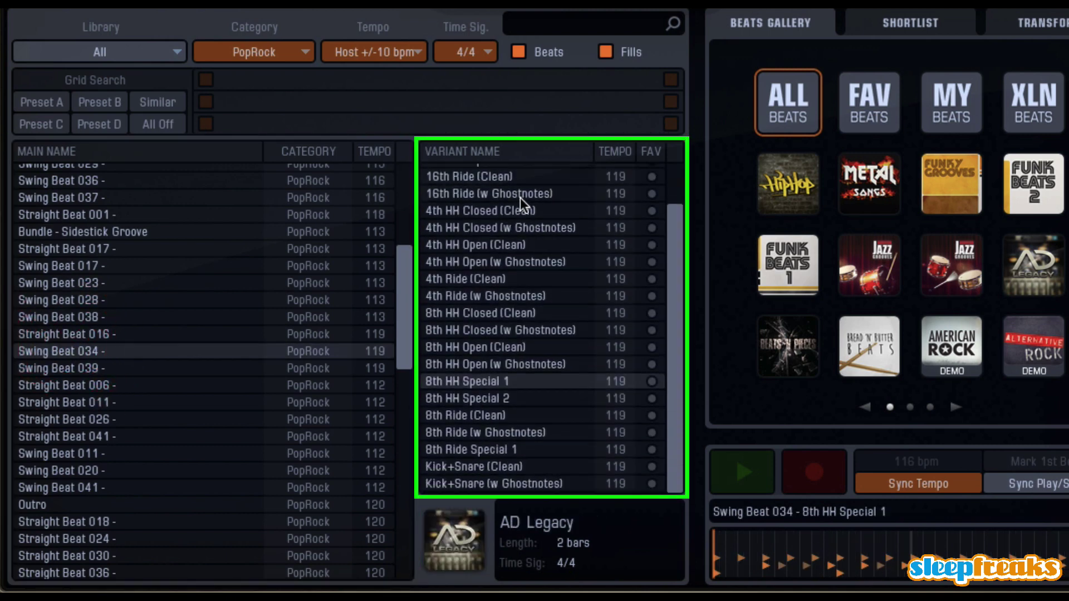
pyautogui.scroll(1, 490, 312)
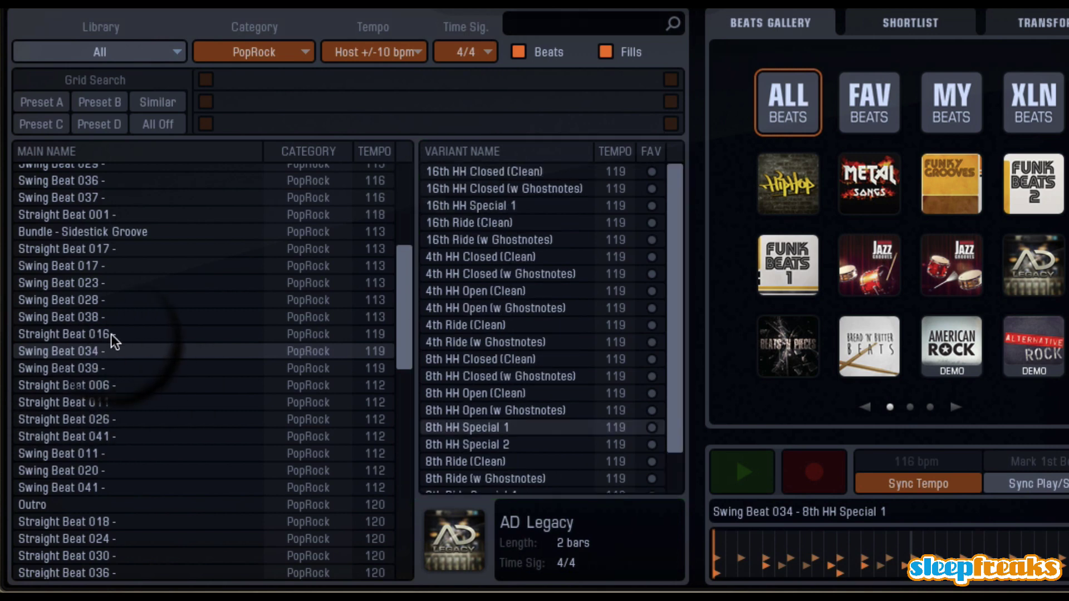
pyautogui.scroll(-1, 514, 344)
pyautogui.scroll(1, 498, 321)
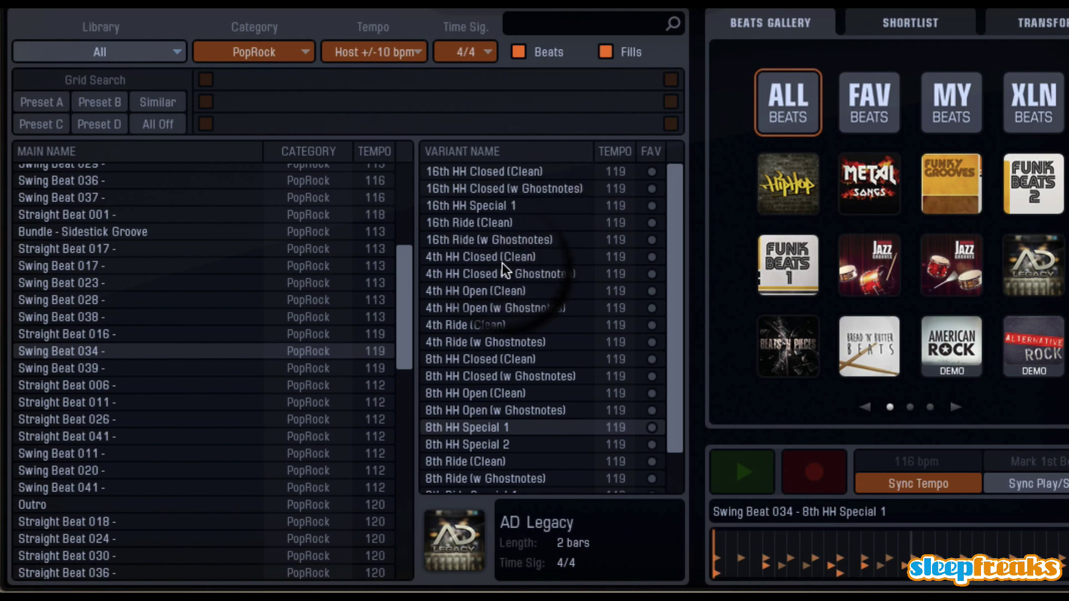
# - Compare the note patterns of several Swing Beat 034 variants, from 16th HH Closed and 16th Ride to 8th HH Open
pyautogui.click(493, 172)
pyautogui.click(483, 189)
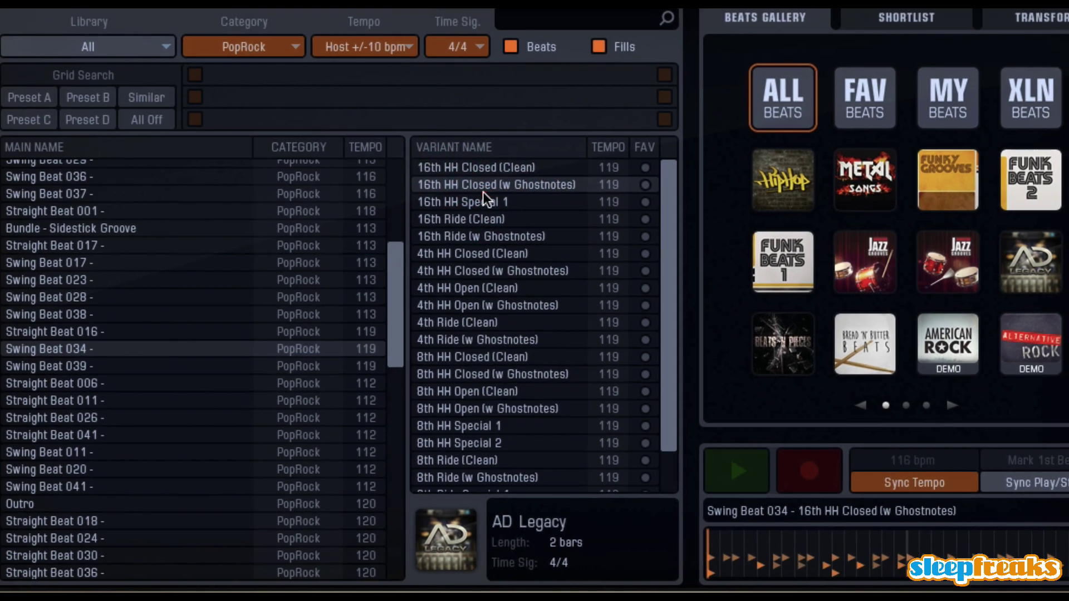
pyautogui.click(492, 239)
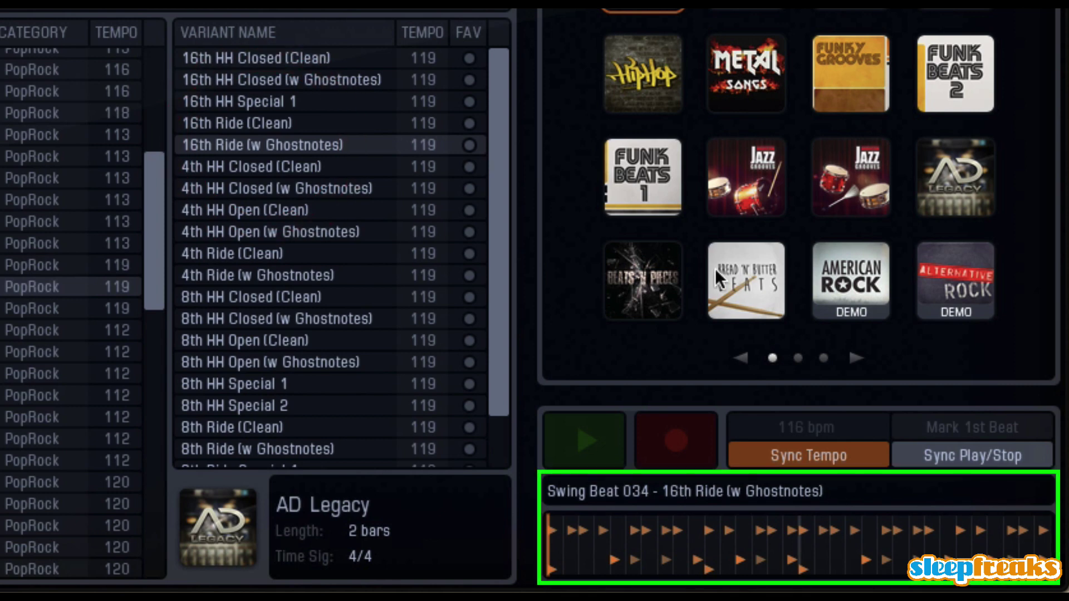
pyautogui.click(325, 228)
pyautogui.click(325, 289)
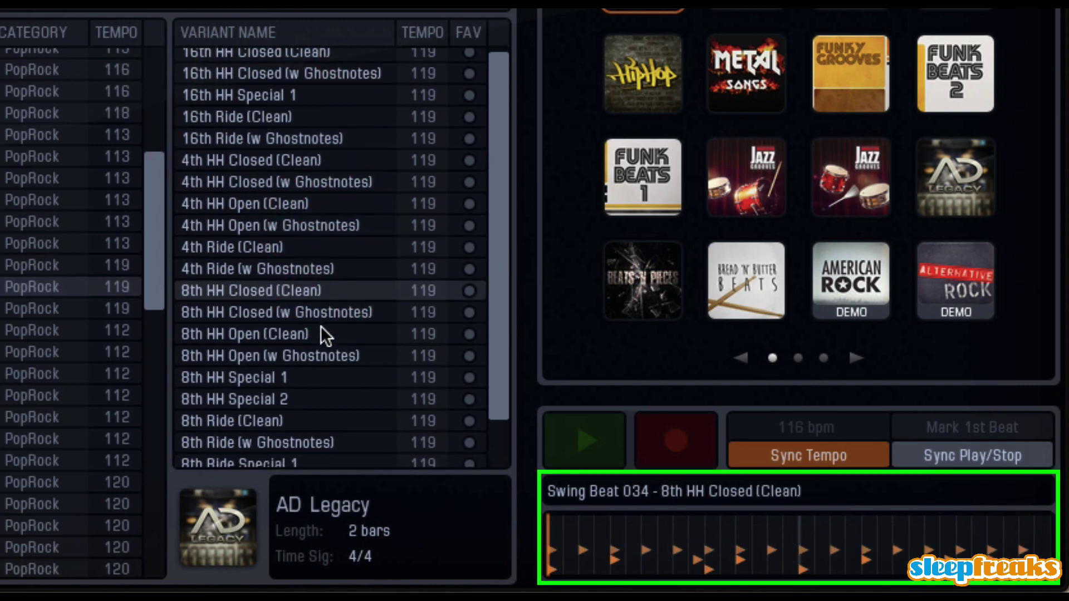
pyautogui.click(321, 331)
pyautogui.scroll(1, 320, 326)
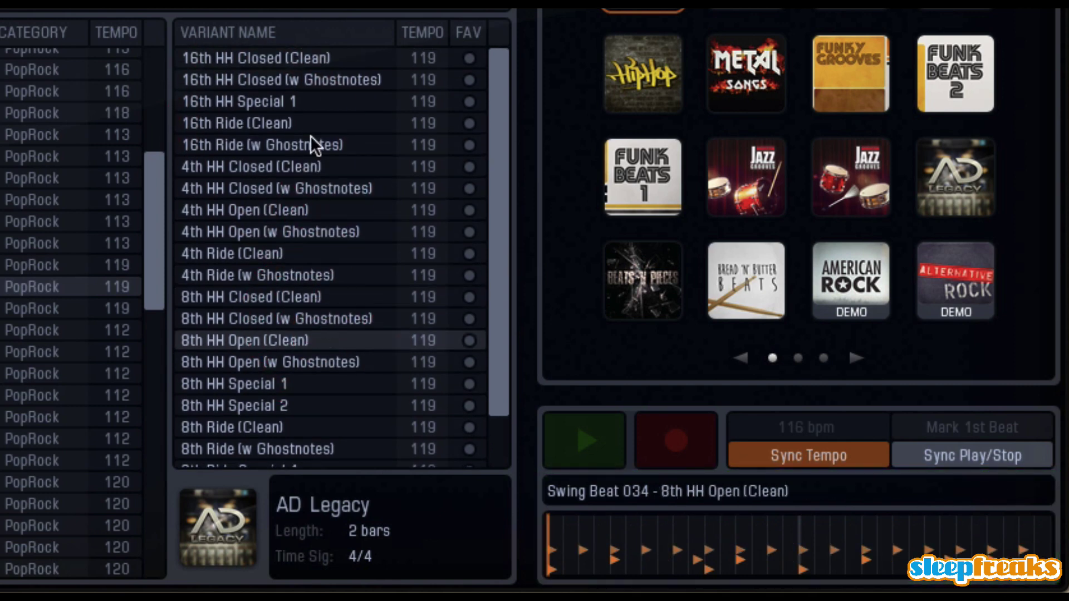
pyautogui.click(293, 56)
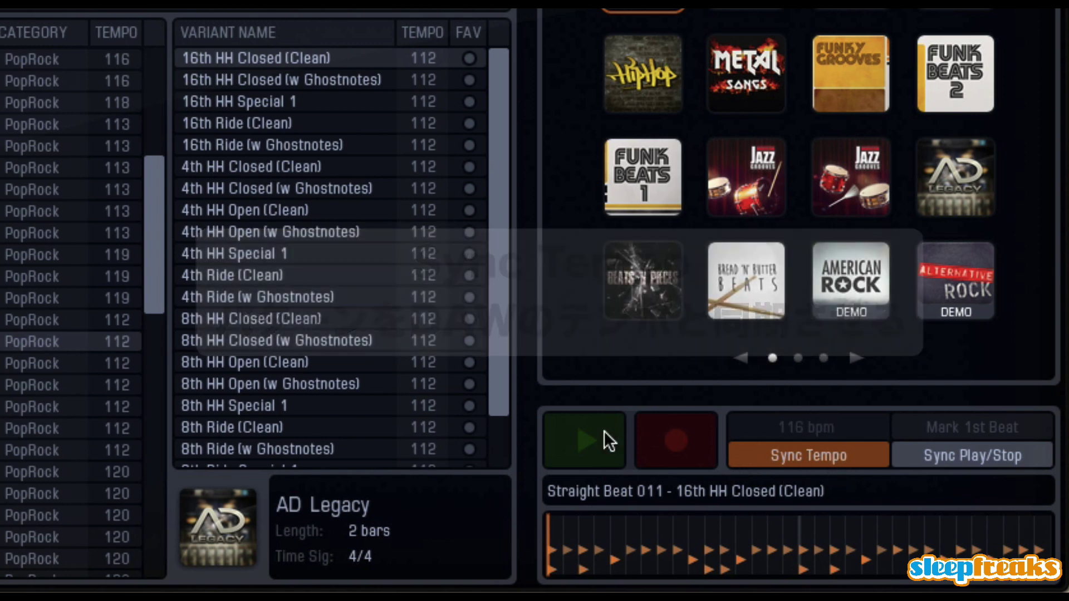
# - Audition the 16th HH Closed (Clean) variant of Straight Beat 011 and stop its playback
pyautogui.click(599, 430)
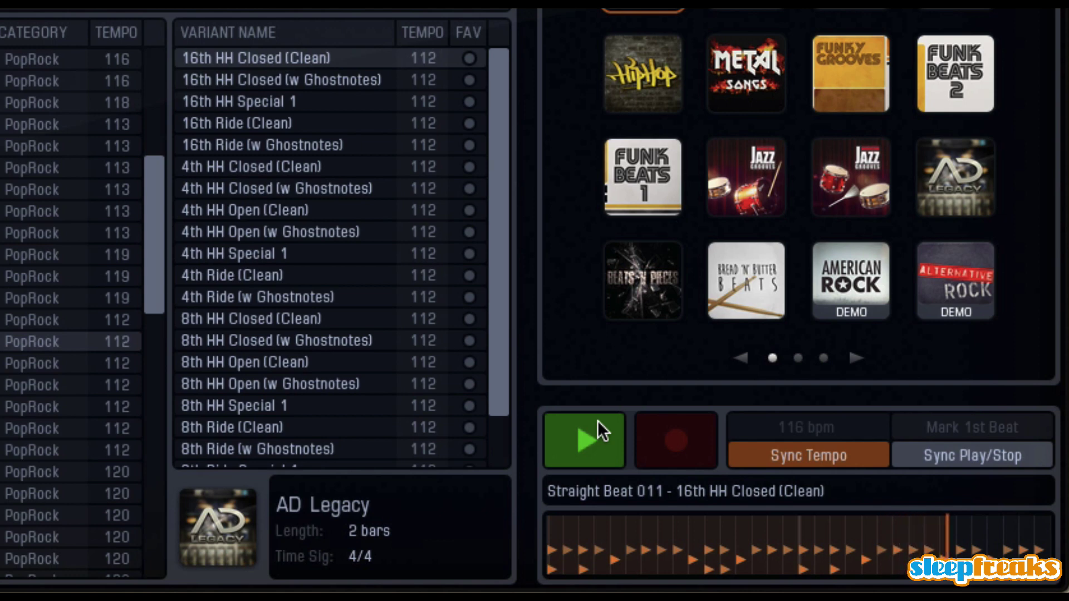
pyautogui.click(597, 420)
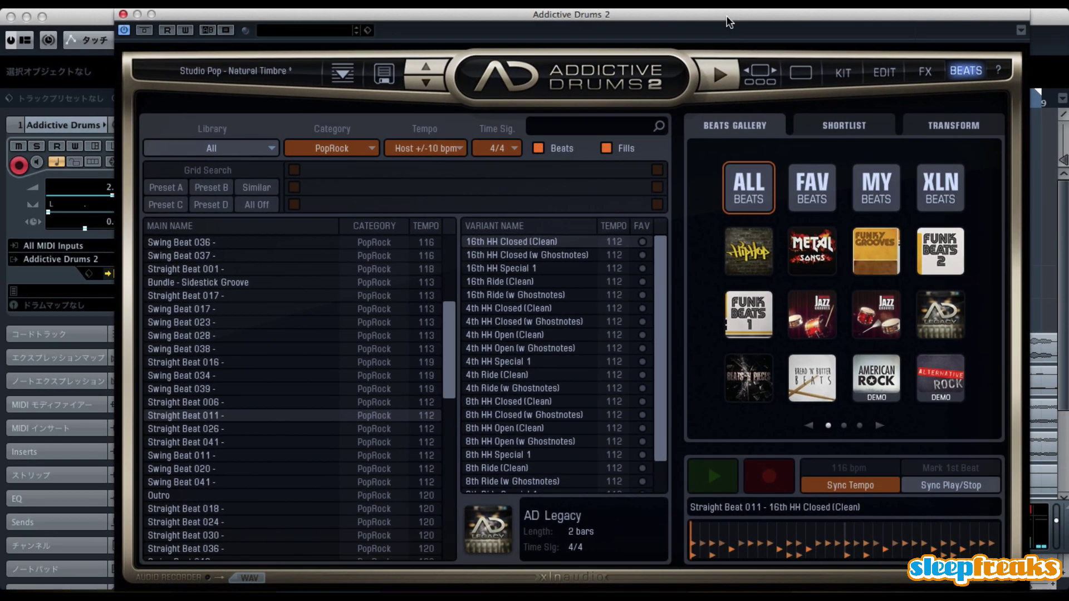
# - Move the plug-in window aside to reveal the project timeline and play the selected beat along with the project
pyautogui.moveTo(727, 15); pyautogui.dragTo(213, 15)
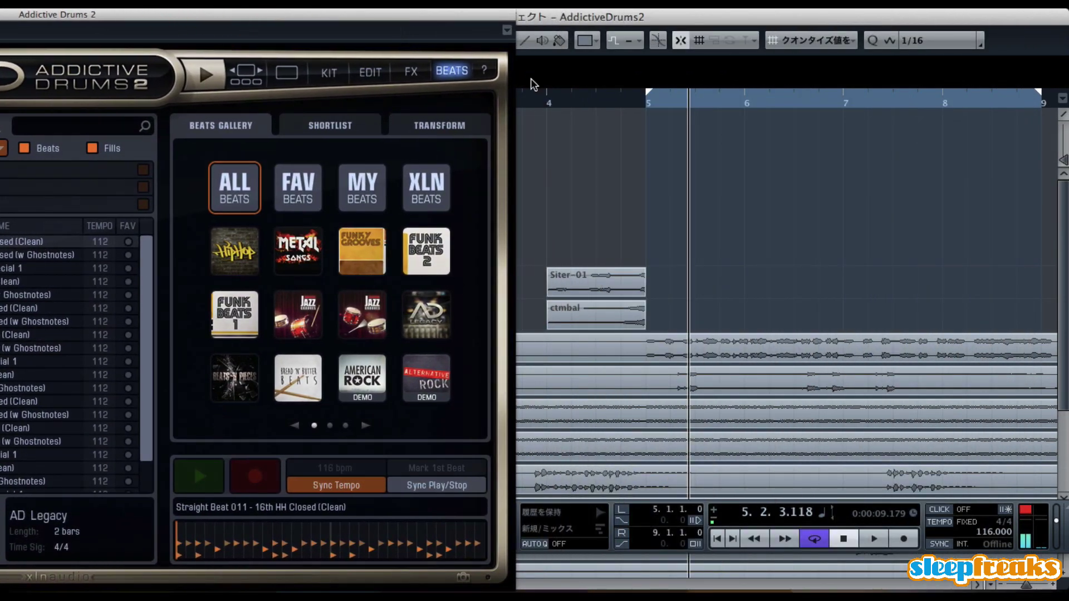
pyautogui.doubleClick(533, 95)
pyautogui.click(213, 479)
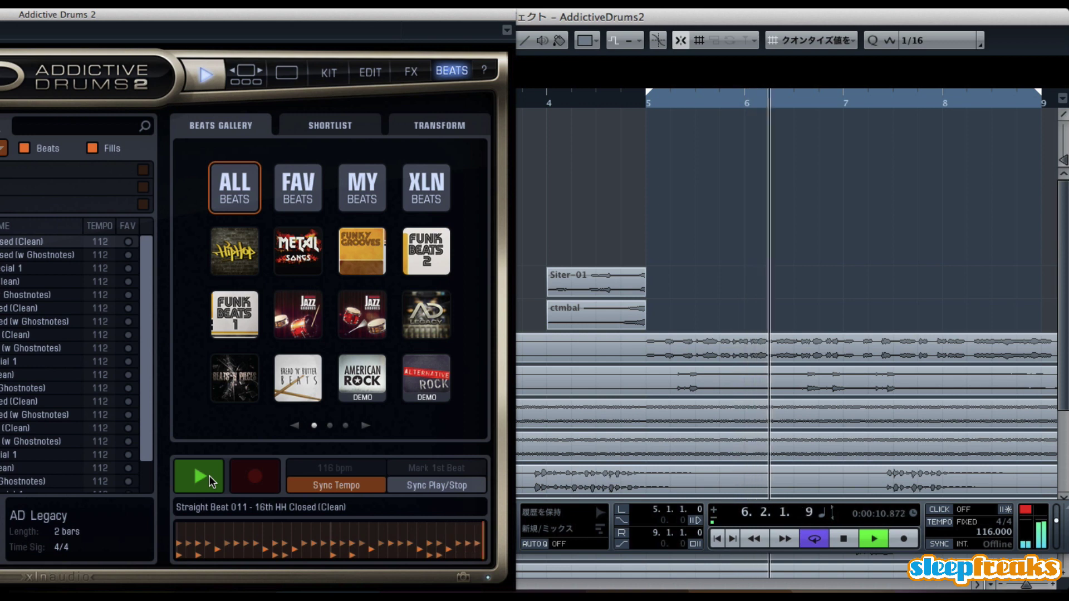
# - Stop playback, turn on Sync Play/Stop for the beat, and restart the project so both play together
pyautogui.press('space')
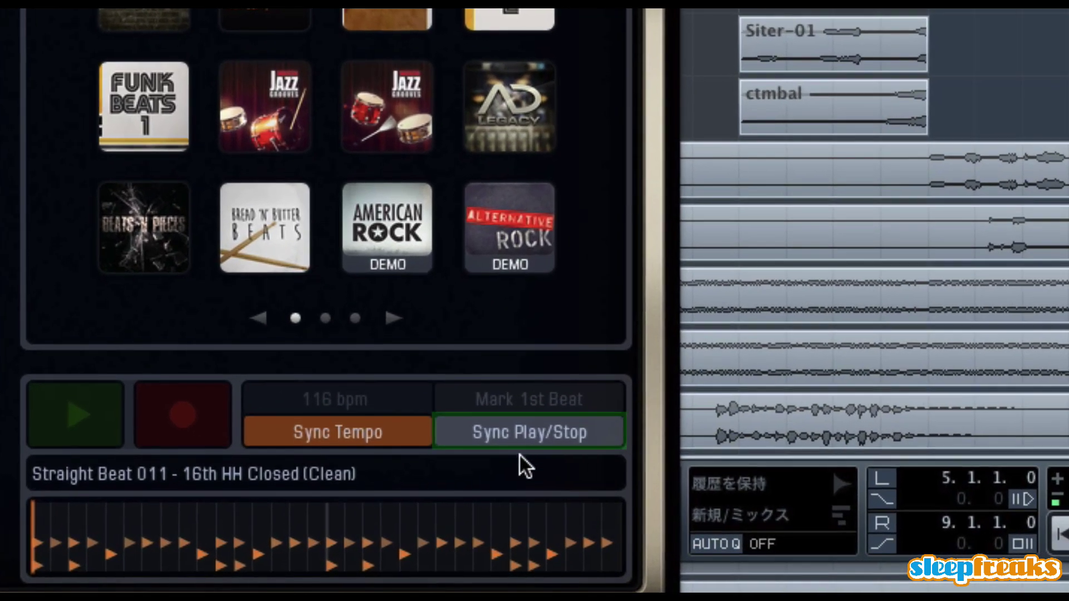
pyautogui.click(553, 430)
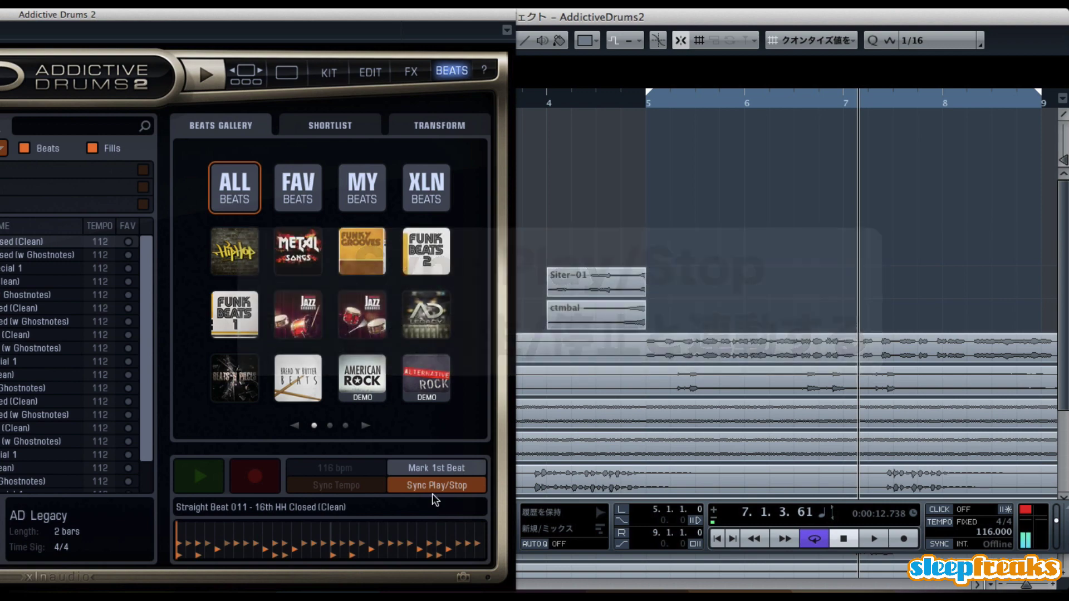
pyautogui.click(549, 104)
pyautogui.press('space')
# - Audition the Straight Beat 011 variants 16th HH Special 1 and 8th HH Closed (w Ghostnotes) with the project, ending on 8th HH Special 1
pyautogui.moveTo(428, 17); pyautogui.dragTo(766, 16)
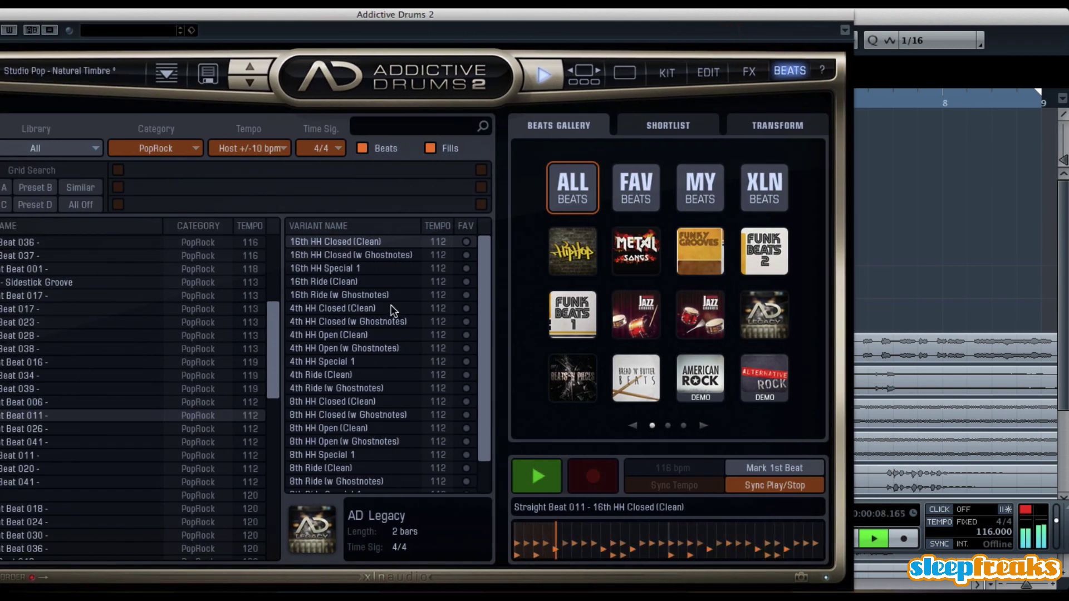
pyautogui.click(365, 268)
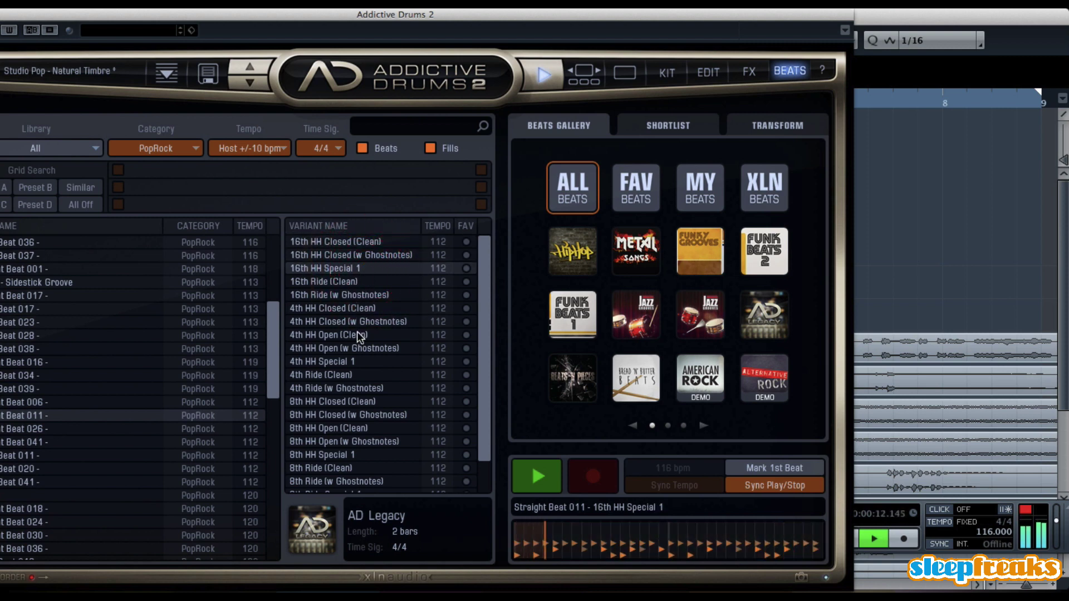
pyautogui.click(349, 413)
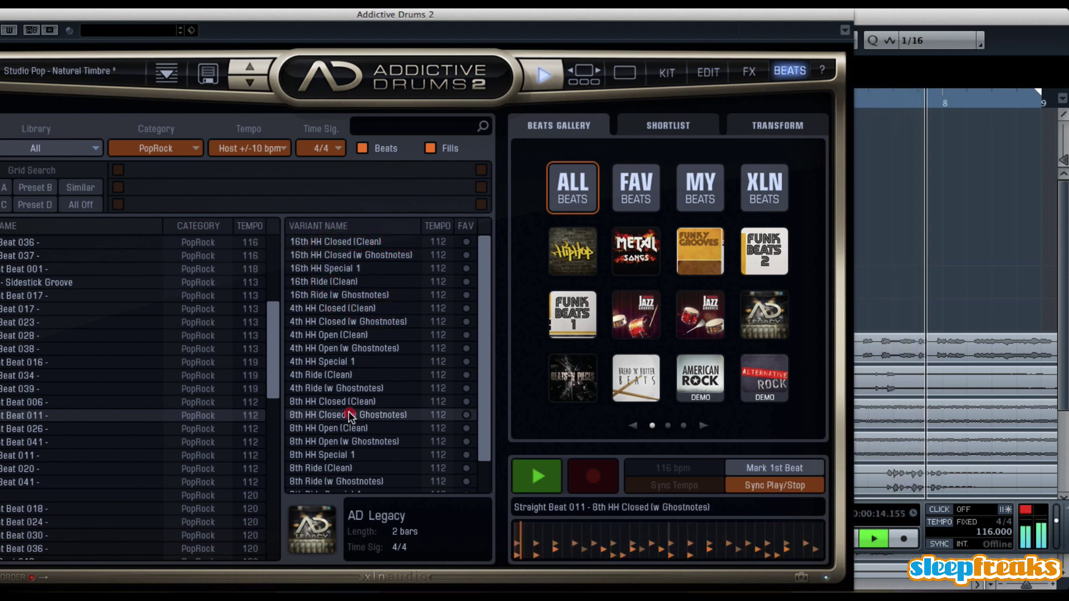
pyautogui.click(392, 456)
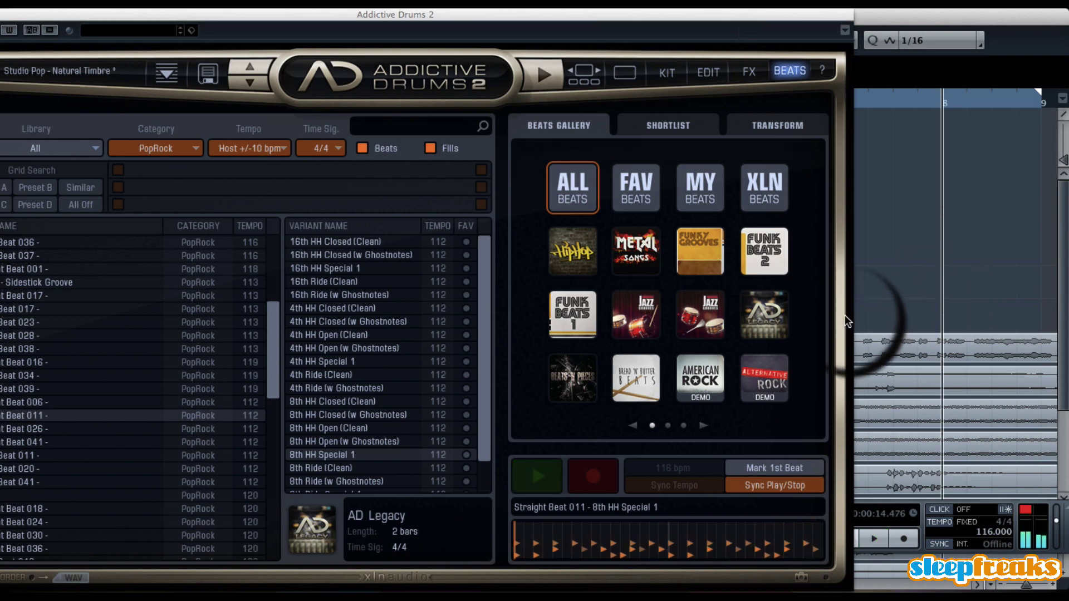
# - Place the 8th HH Special 1 pattern on the project's drum track at bar 5
pyautogui.moveTo(520, 17); pyautogui.dragTo(259, 16)
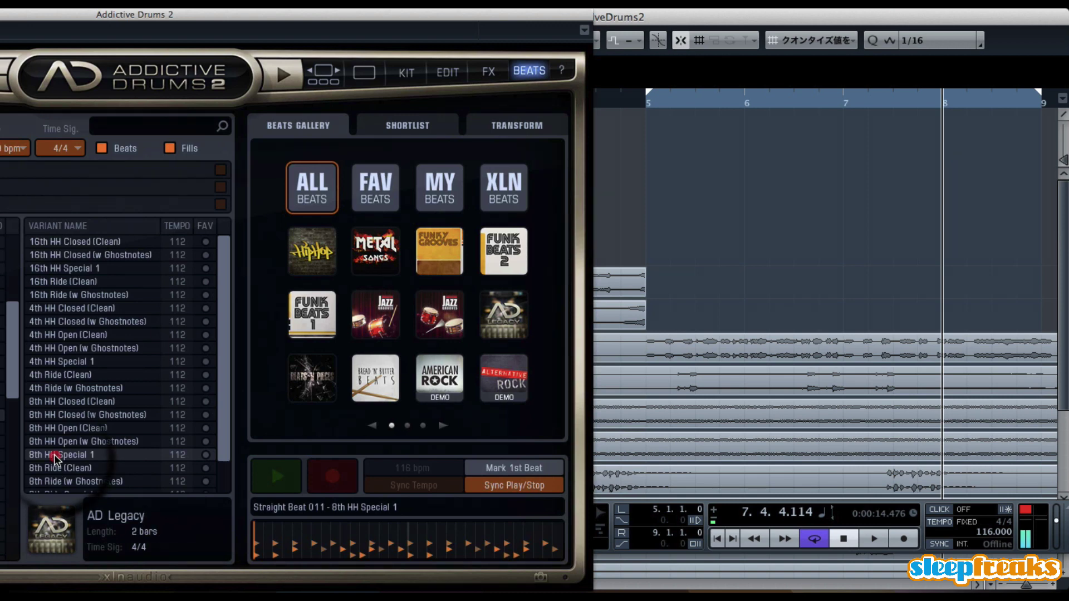
pyautogui.moveTo(55, 454); pyautogui.dragTo(699, 167)
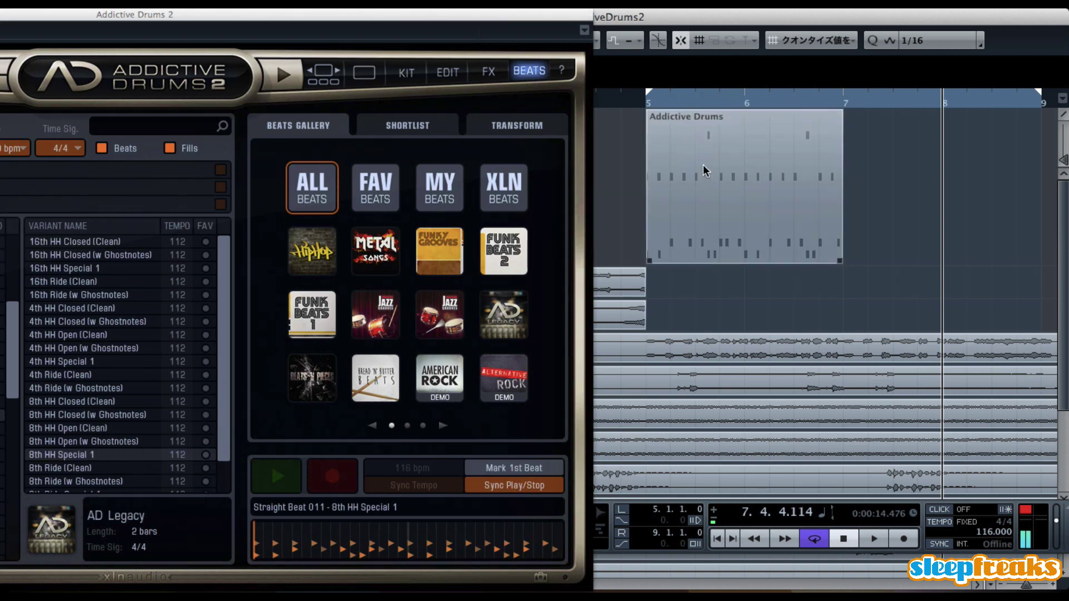
pyautogui.click(718, 153)
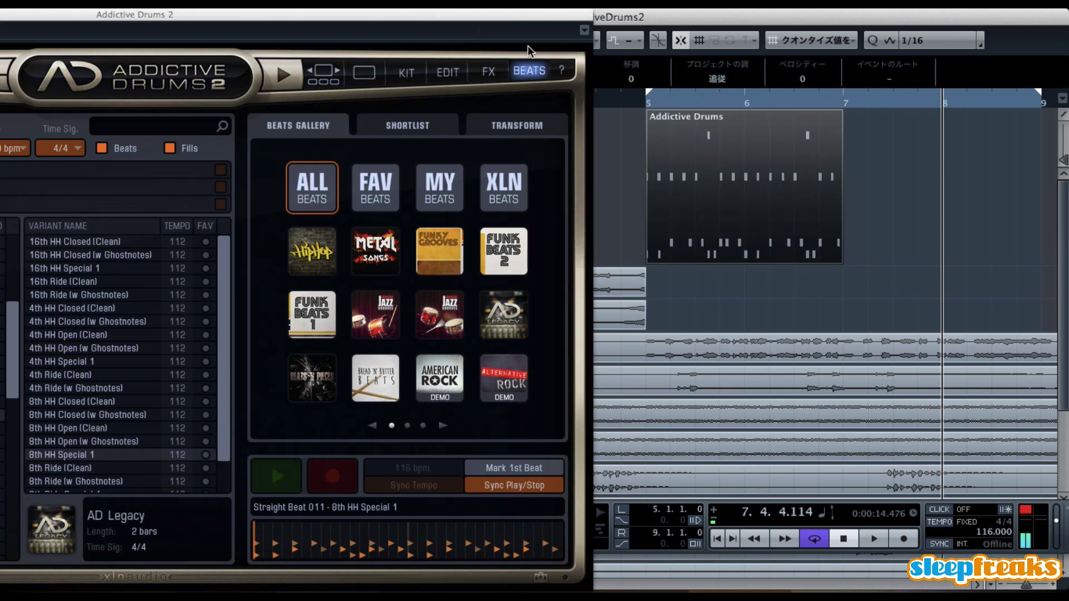
# - Open the drum clip in the Key Editor, shift the second kick one 16th later, and add a snare note ahead of it
pyautogui.moveTo(512, 12); pyautogui.dragTo(227, 12)
pyautogui.doubleClick(726, 182)
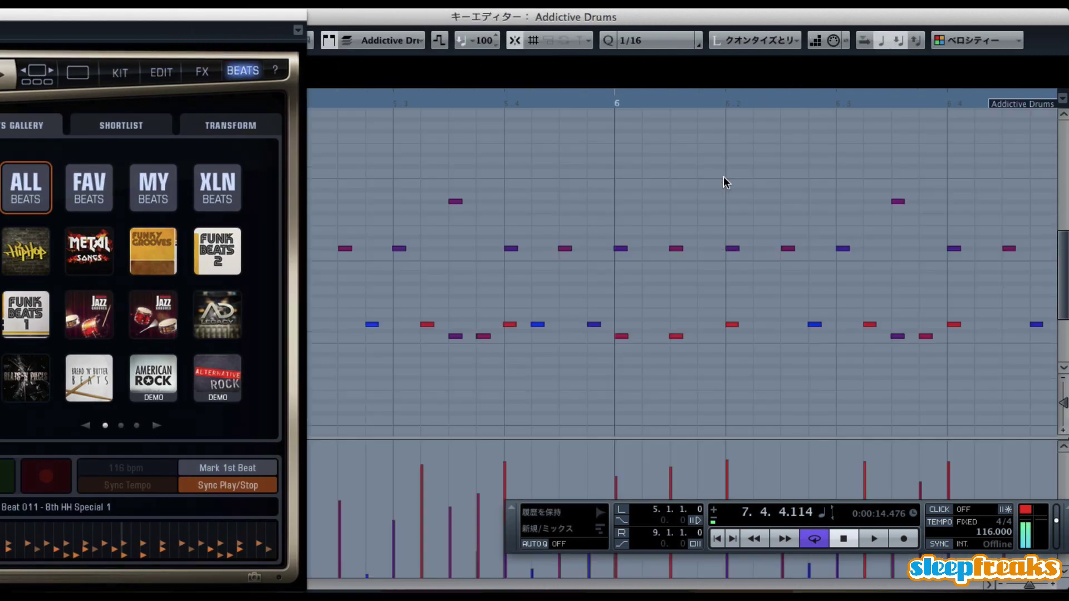
pyautogui.hscroll(-5, 569, 301)
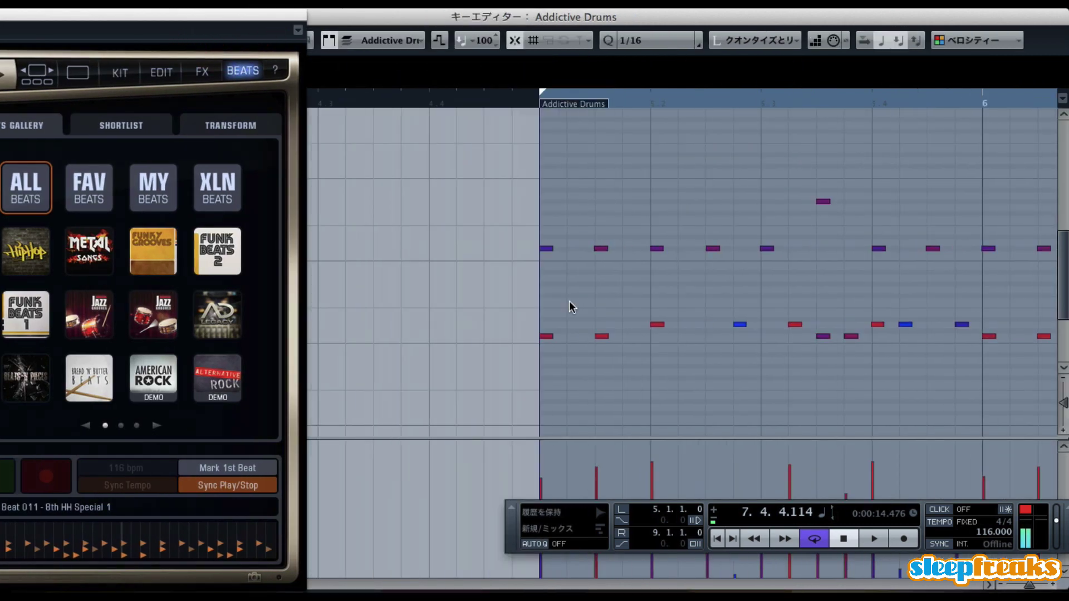
pyautogui.click(606, 340)
pyautogui.moveTo(606, 341); pyautogui.dragTo(634, 340)
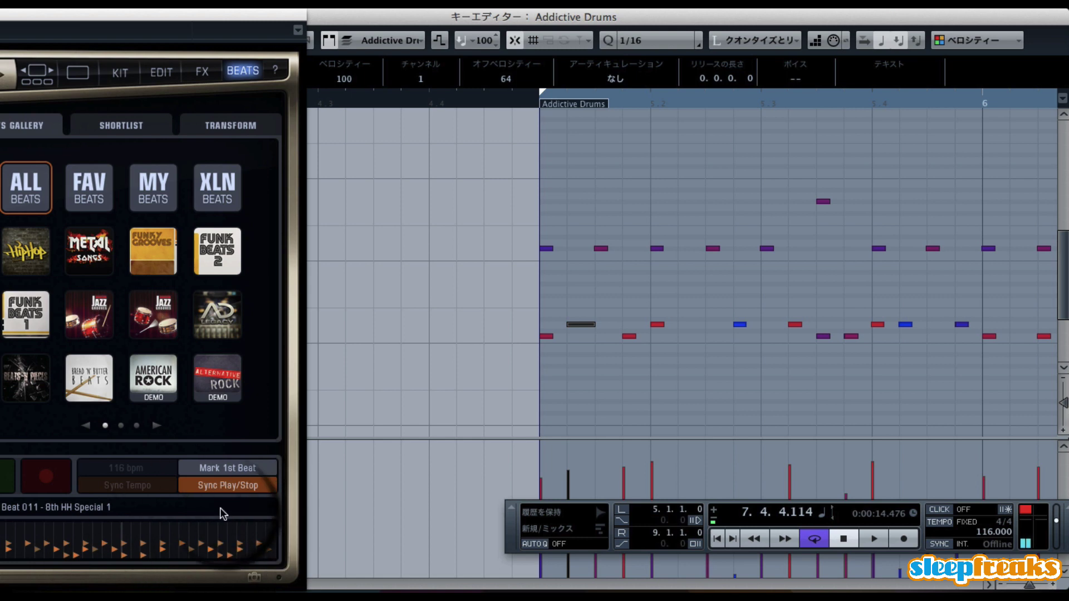
# - Turn off Sync Play/Stop and play the edited drum clip from shortly before bar 5
pyautogui.click(532, 103)
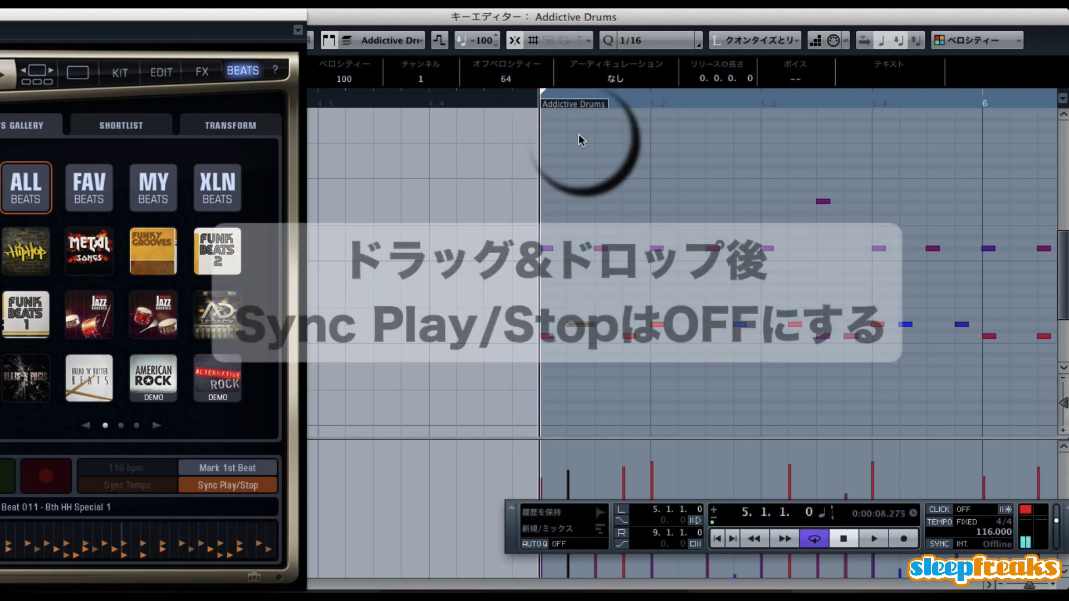
pyautogui.click(228, 488)
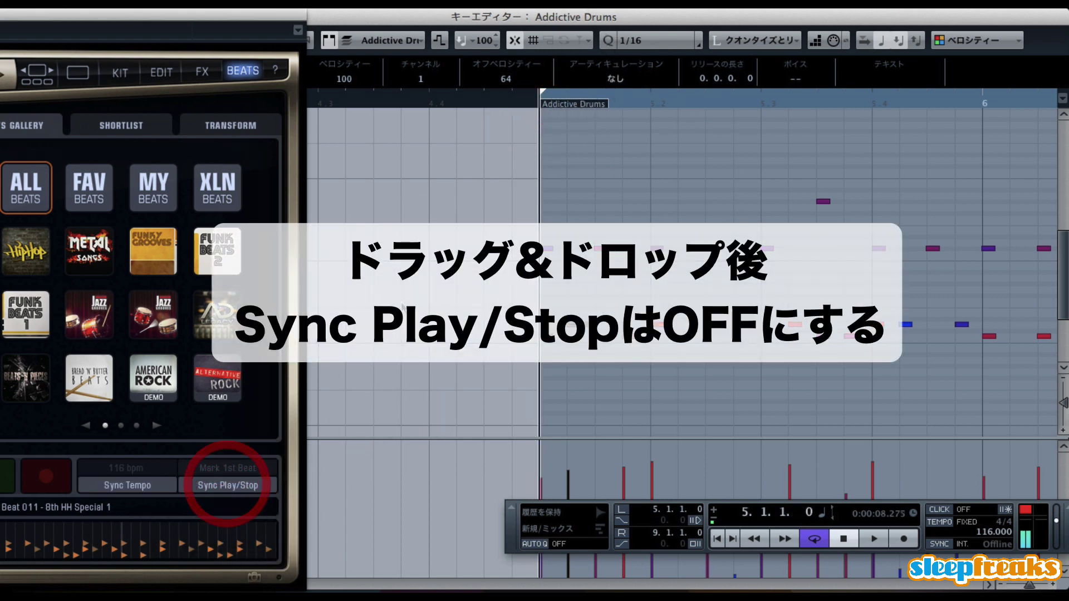
pyautogui.click(421, 99)
pyautogui.press('space')
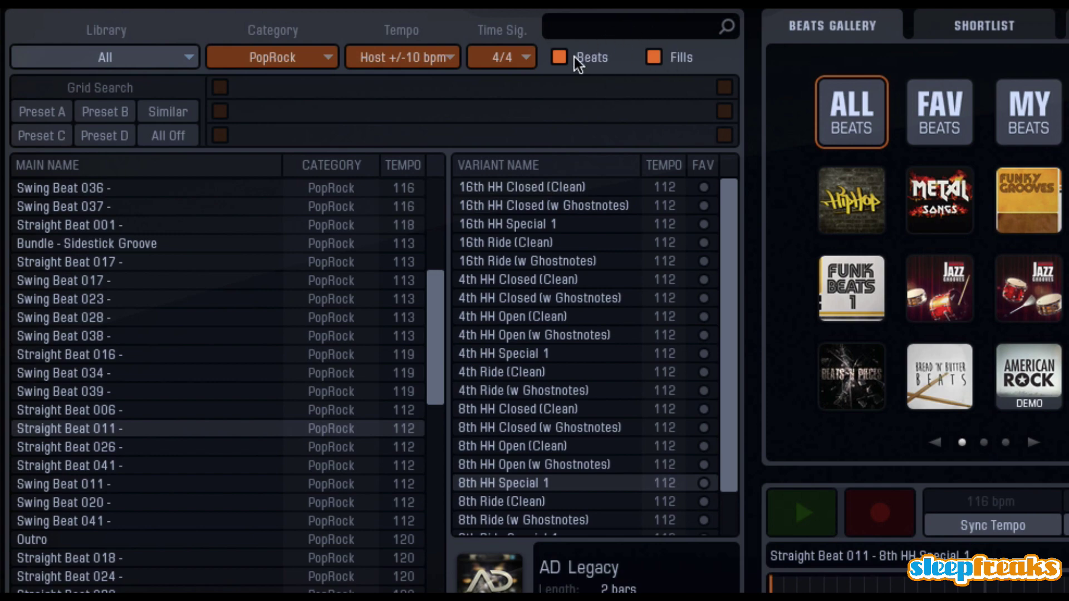
# - Filter the list to fills only and play PopRock Fill L-1 01 along with the project with Sync Play/Stop on
pyautogui.click(558, 58)
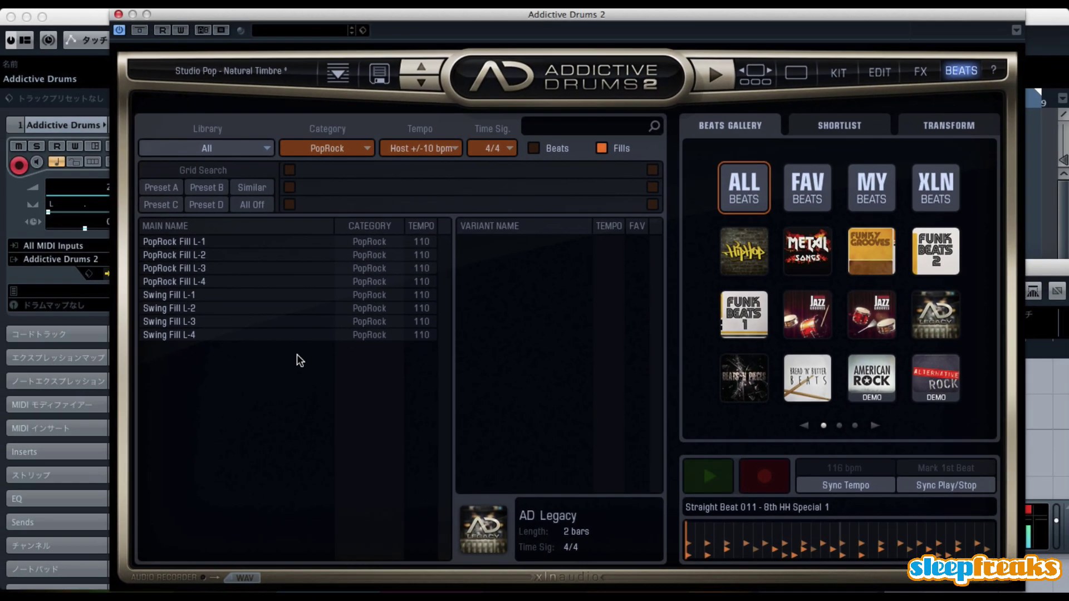
pyautogui.click(356, 242)
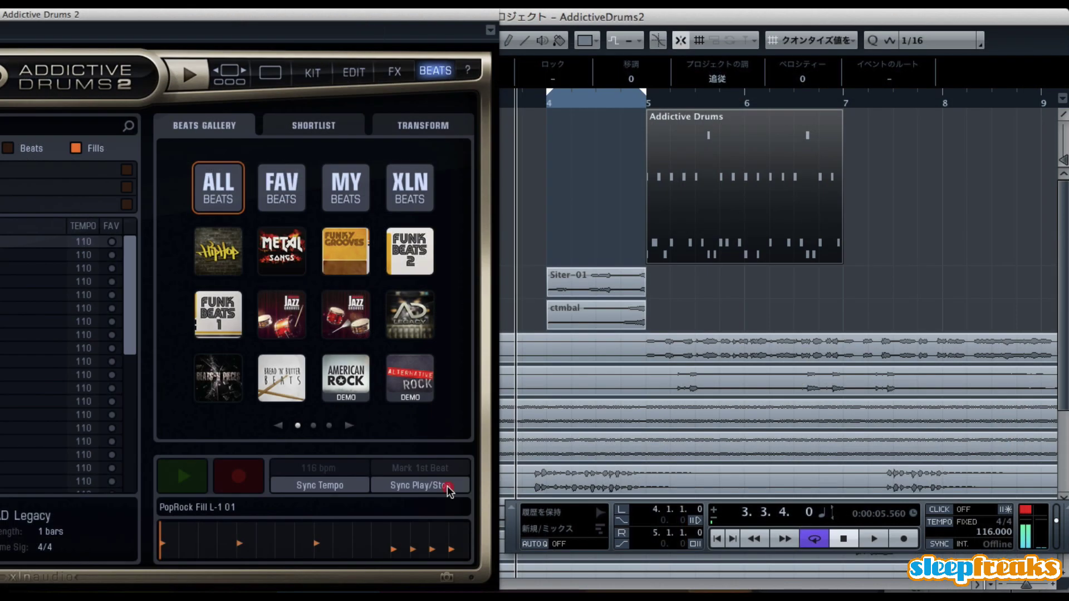
pyautogui.click(401, 485)
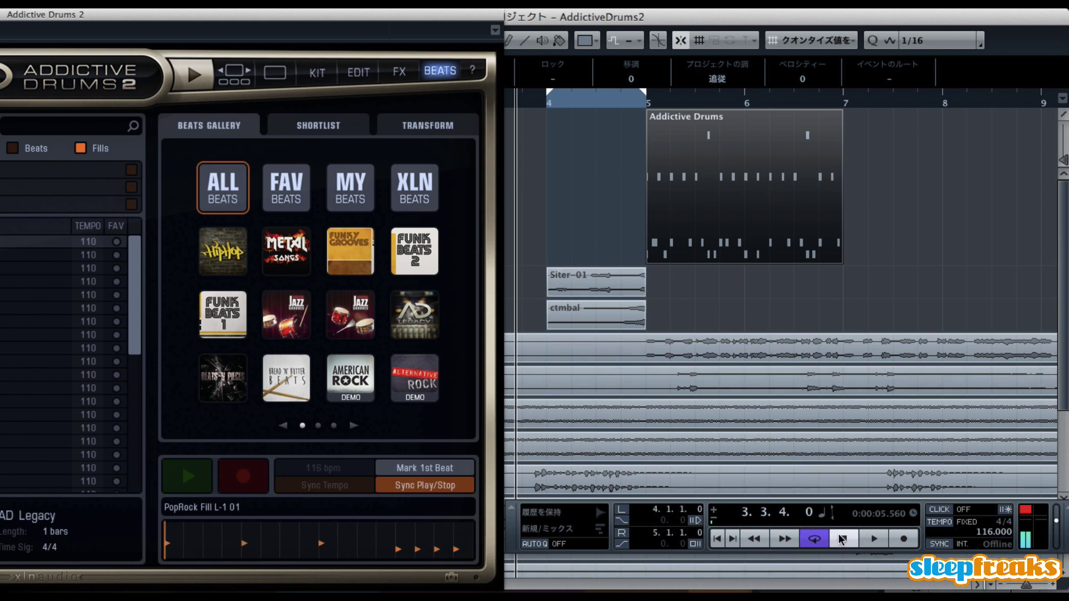
pyautogui.press('space')
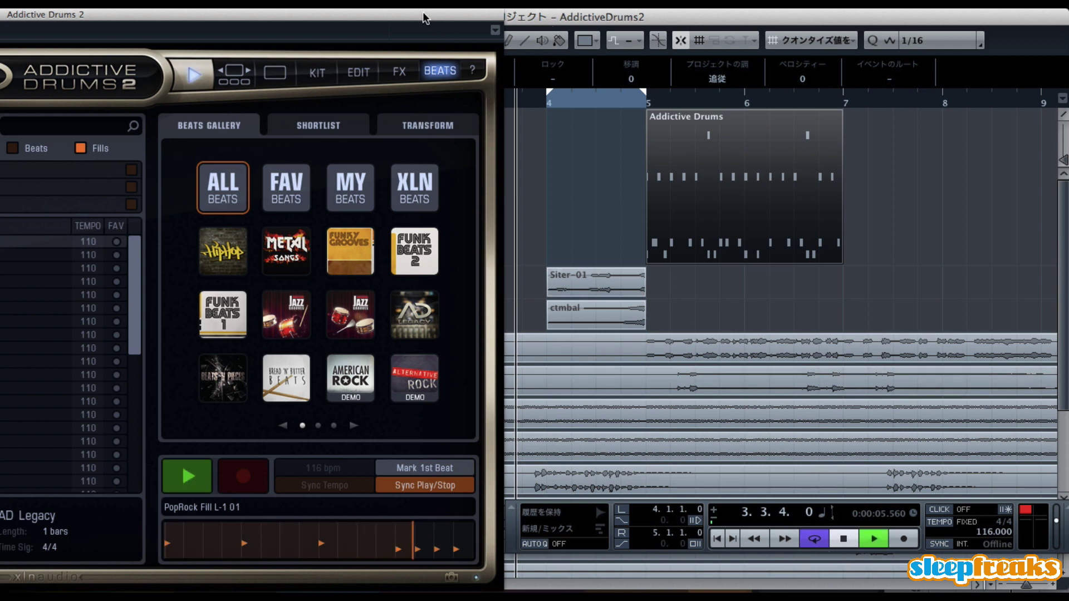
# - Audition further PopRock Fill L-1 variants such as 02 and 16 during playback, ending on variant 09
pyautogui.moveTo(426, 12); pyautogui.dragTo(534, 11)
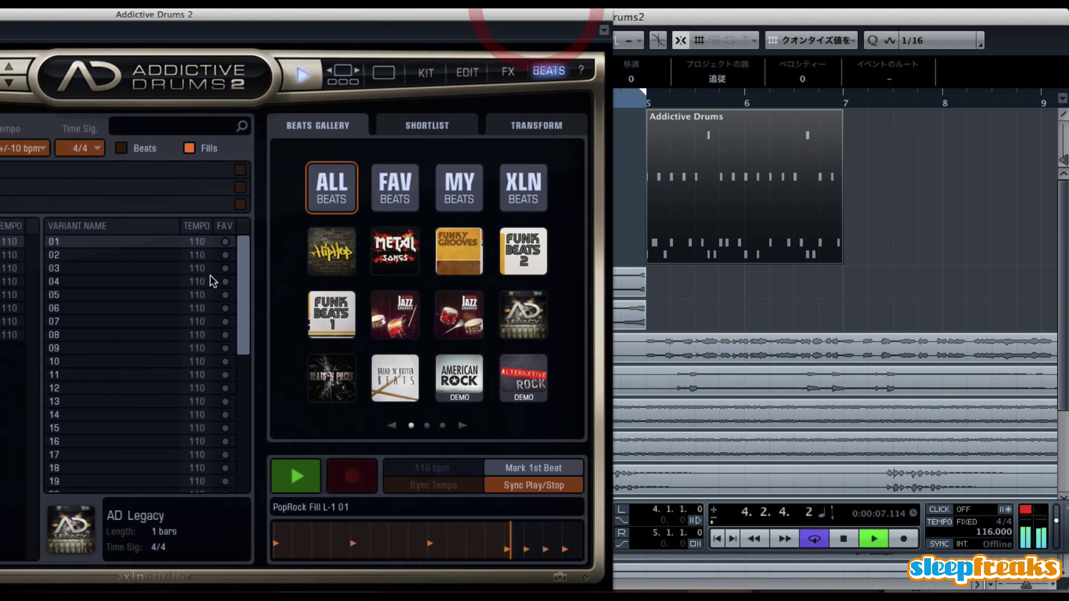
pyautogui.click(106, 256)
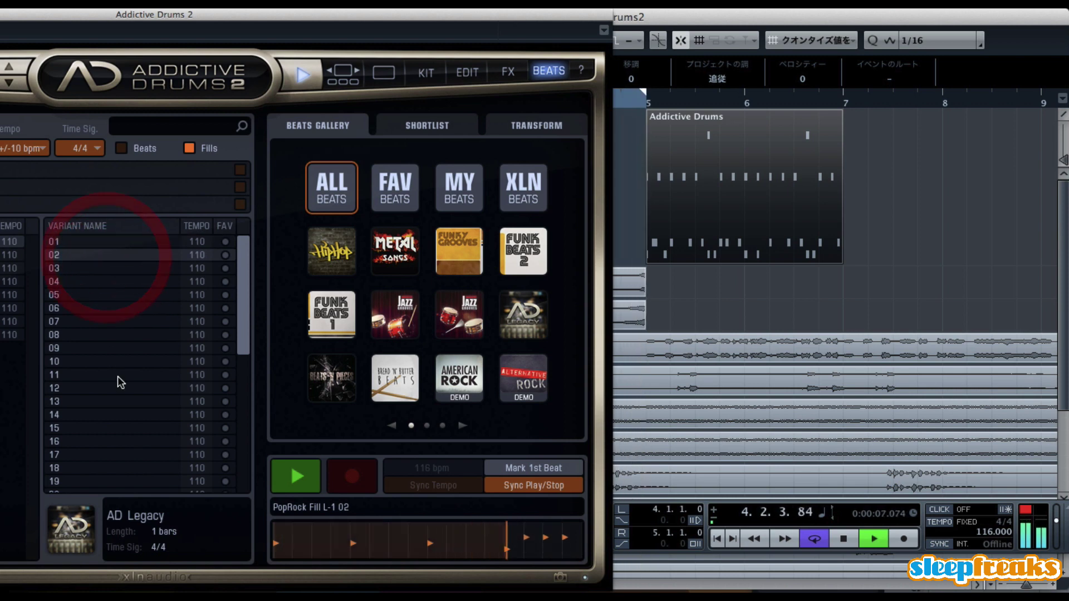
pyautogui.scroll(-1, 116, 395)
pyautogui.scroll(-3, 115, 395)
pyautogui.click(115, 395)
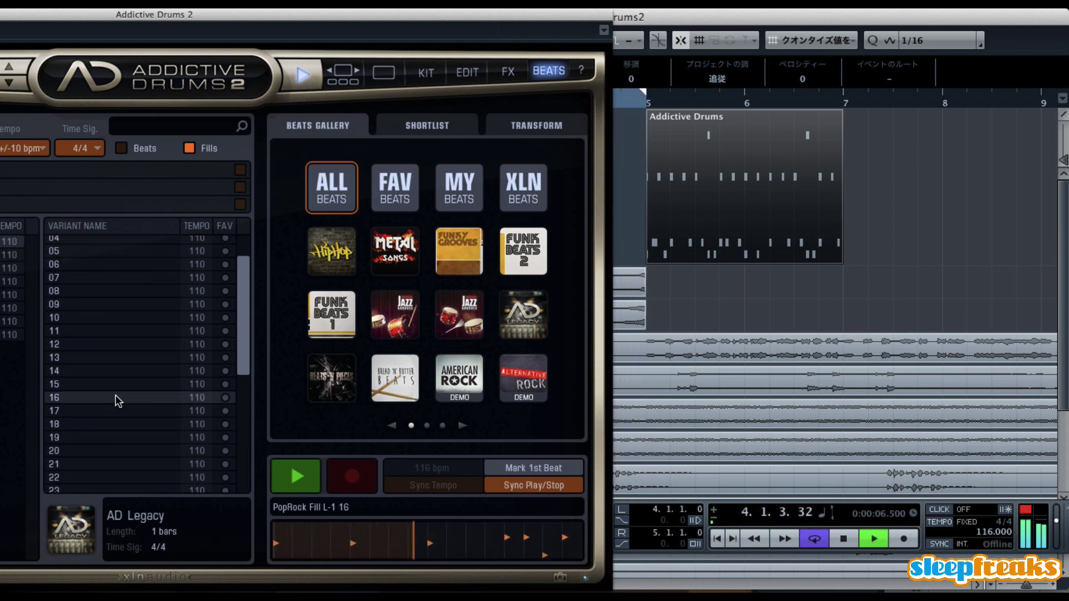
pyautogui.scroll(-1, 117, 424)
pyautogui.scroll(-2, 117, 425)
pyautogui.click(117, 424)
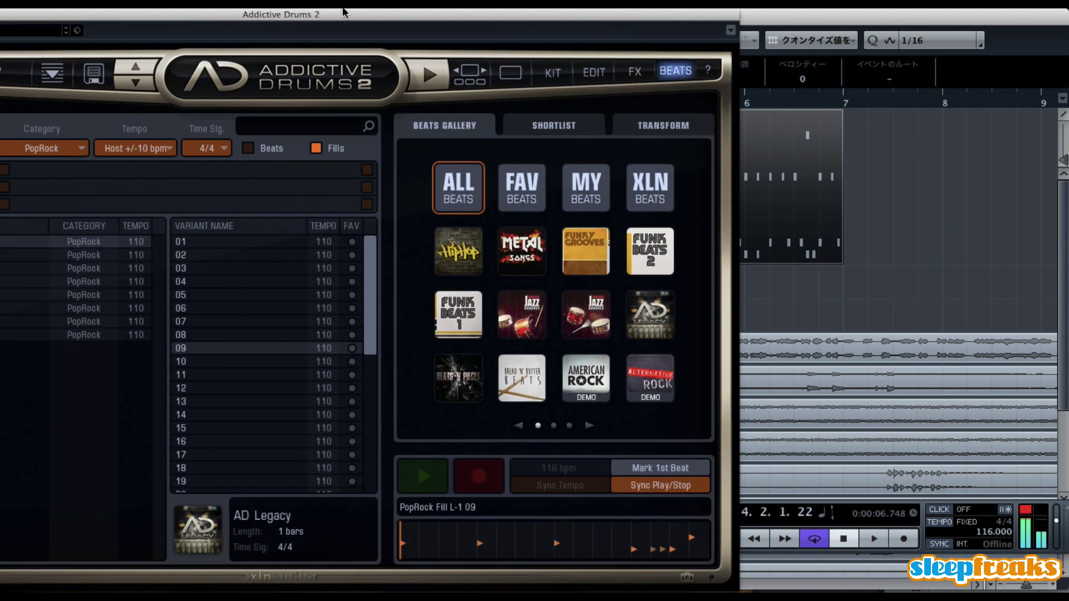
# - Place the PopRock Fill L-1 09 pattern on the drum track at bar 4, ahead of the beat clip
pyautogui.moveTo(342, 11); pyautogui.dragTo(135, 13)
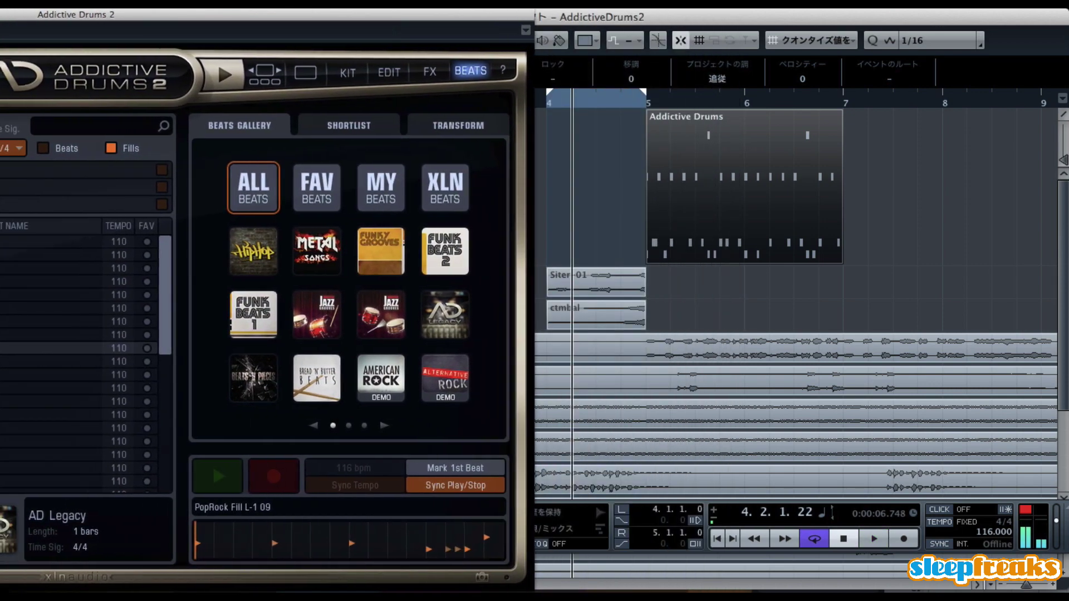
pyautogui.moveTo(50, 349); pyautogui.dragTo(648, 201)
pyautogui.moveTo(963, 193); pyautogui.dragTo(579, 174)
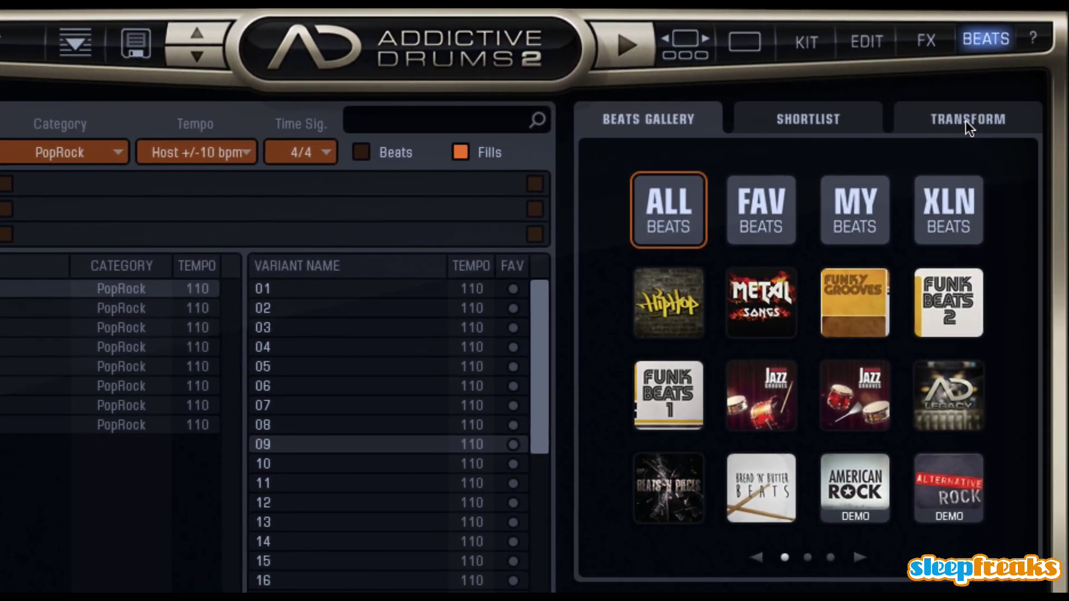
# - Open the Transform settings for the selected fill pattern
pyautogui.click(966, 121)
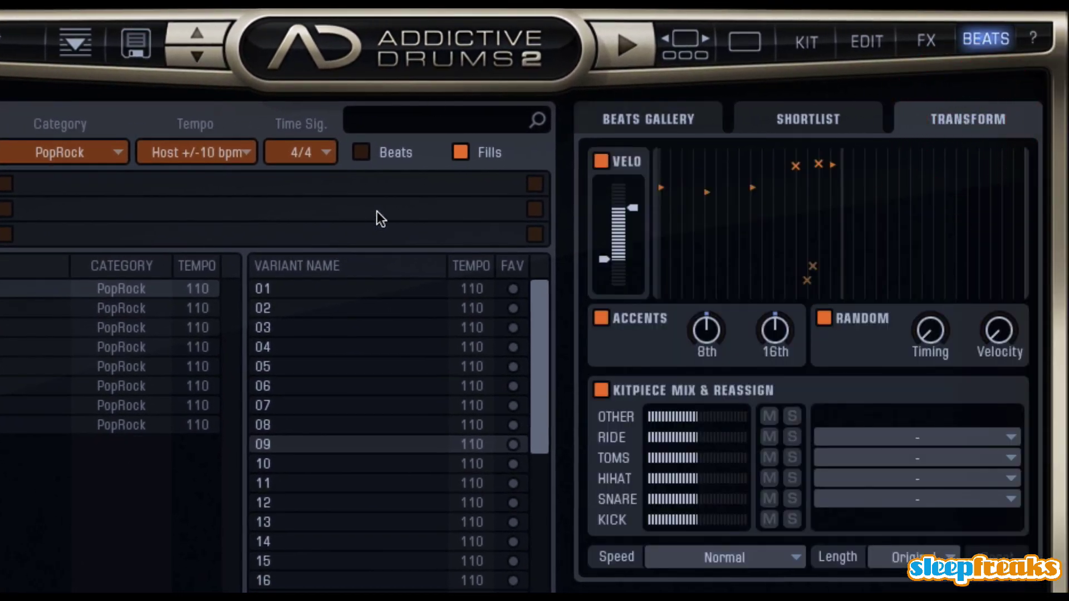